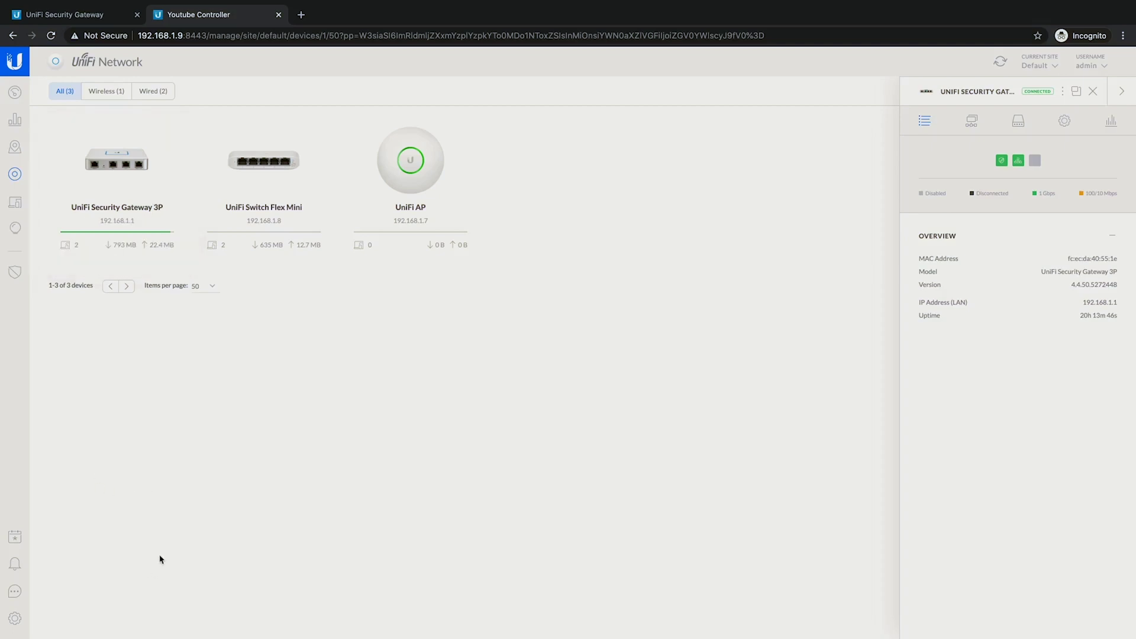
# Close the security gateway's details and view the general Internet settings for speed test and ISP capabilities
pyautogui.click(14, 620)
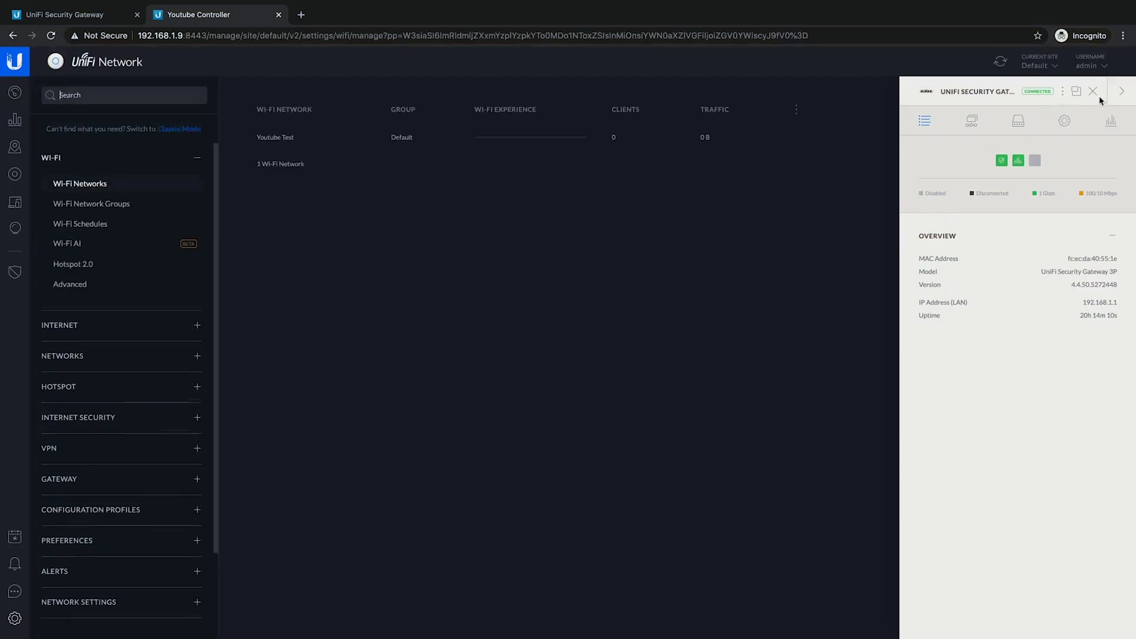
pyautogui.click(1093, 91)
pyautogui.moveTo(289, 135)
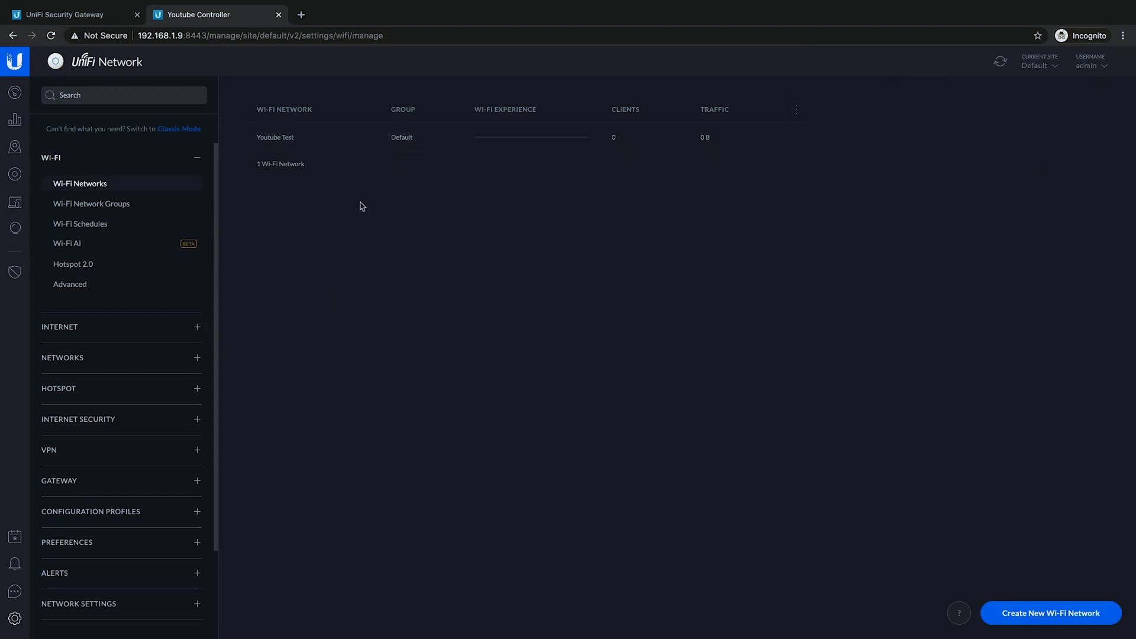
pyautogui.click(69, 330)
pyautogui.click(73, 353)
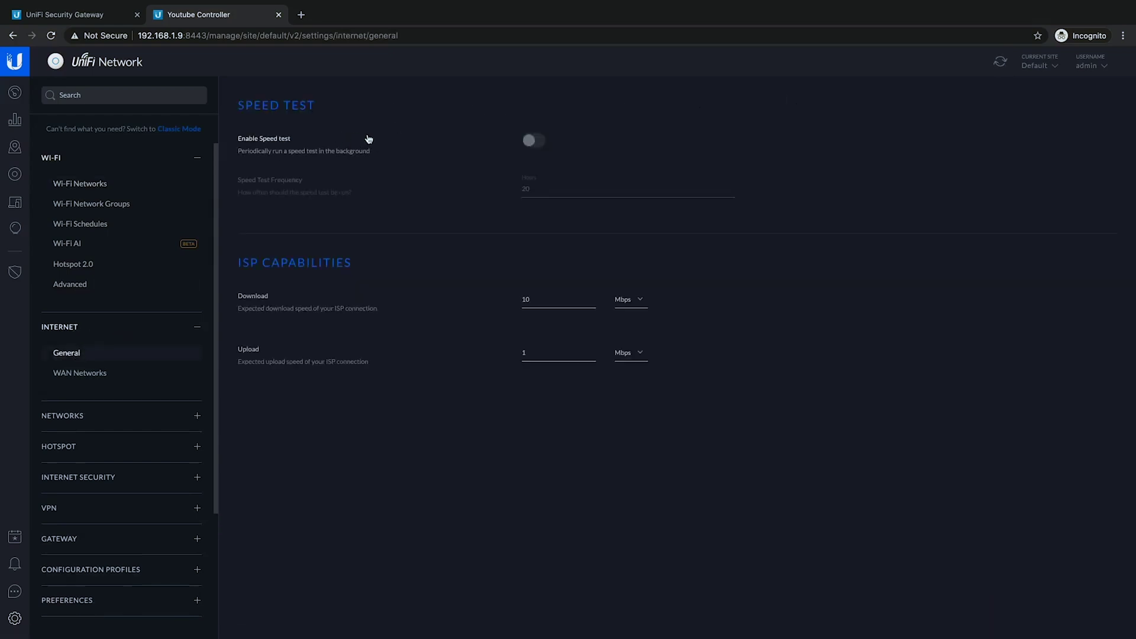
# Open the WAN network for editing and review its IPv4, IPv6, DNS and other common settings
pyautogui.click(92, 377)
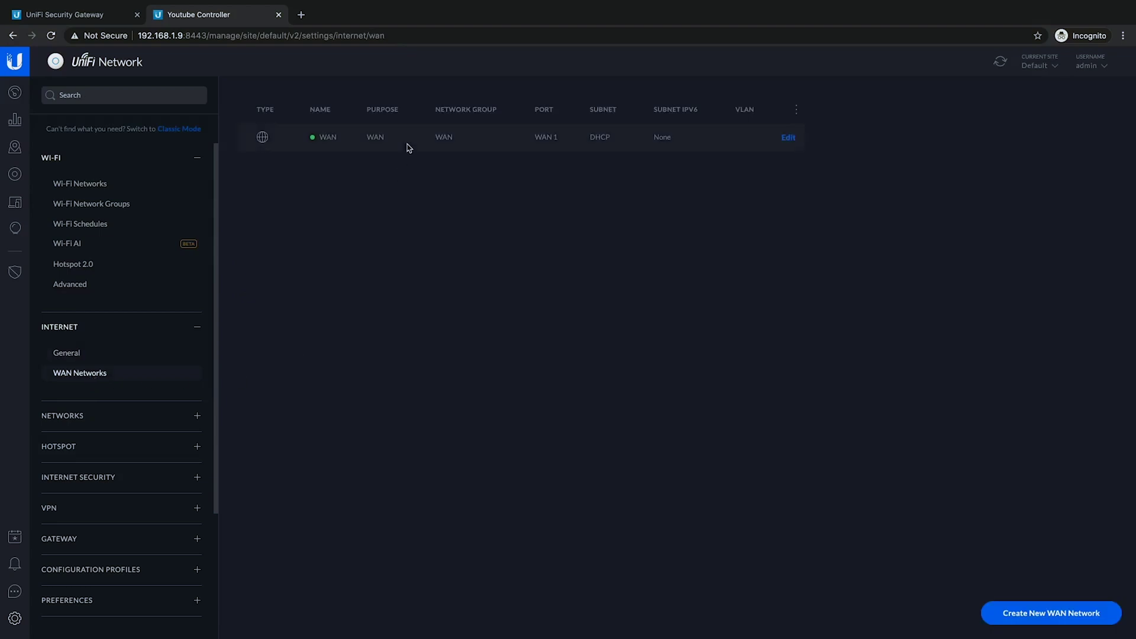
pyautogui.click(788, 138)
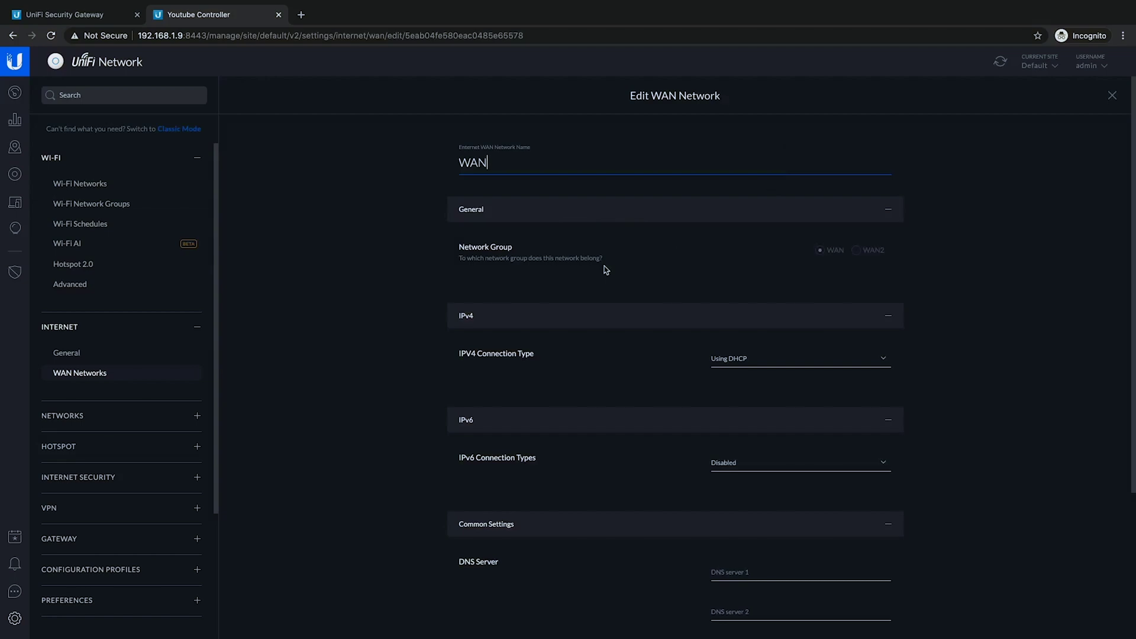
pyautogui.scroll(-3, 621, 337)
pyautogui.scroll(-2, 803, 297)
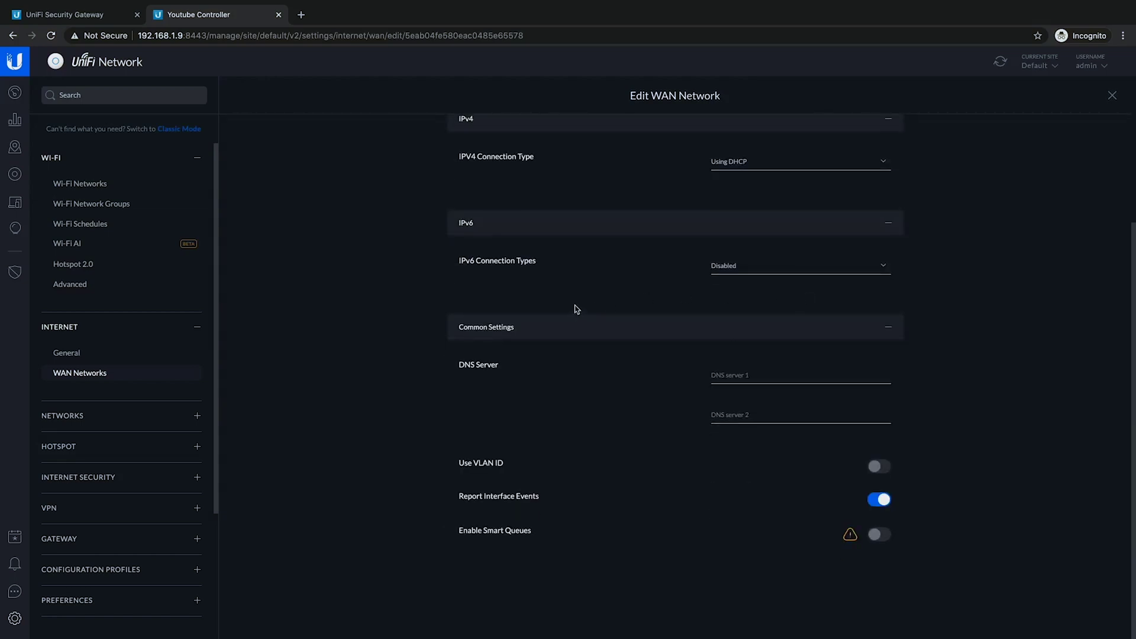
pyautogui.scroll(4, 562, 294)
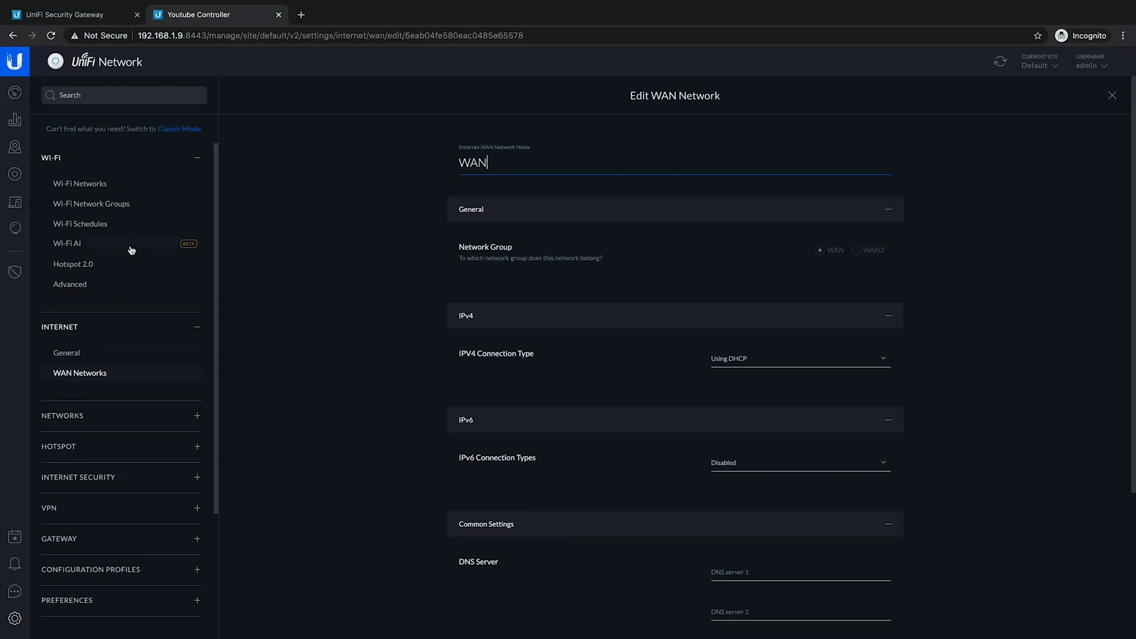
# View the dashboard overview and inspect the WAN 1 details of the UniFi Security Gateway 3P
pyautogui.click(16, 94)
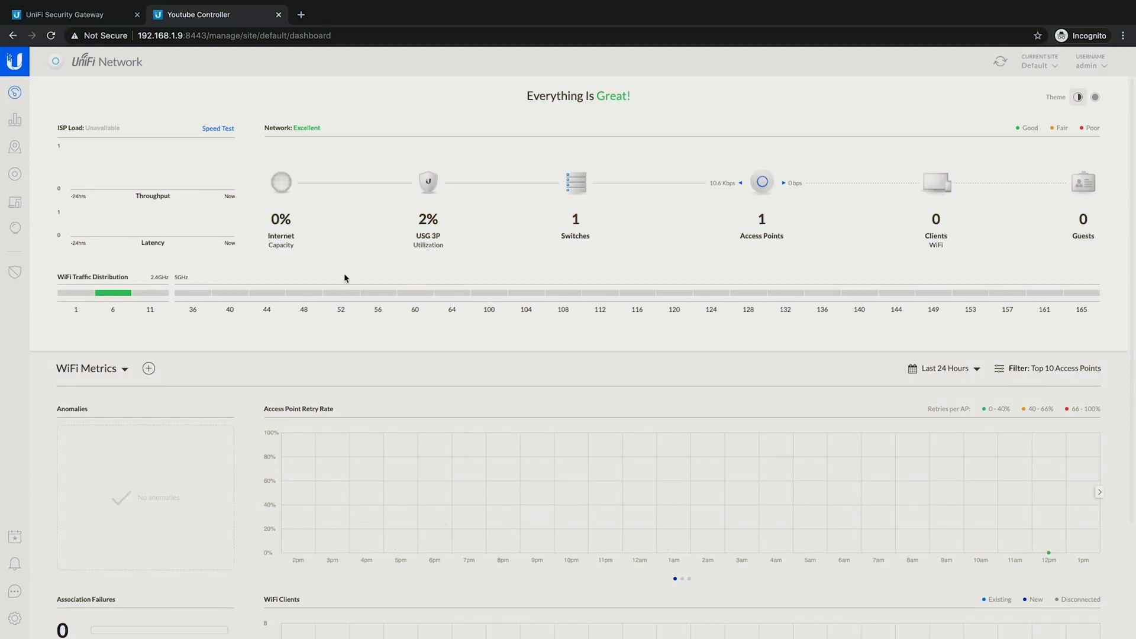
pyautogui.scroll(-3, 345, 278)
pyautogui.scroll(3, 301, 355)
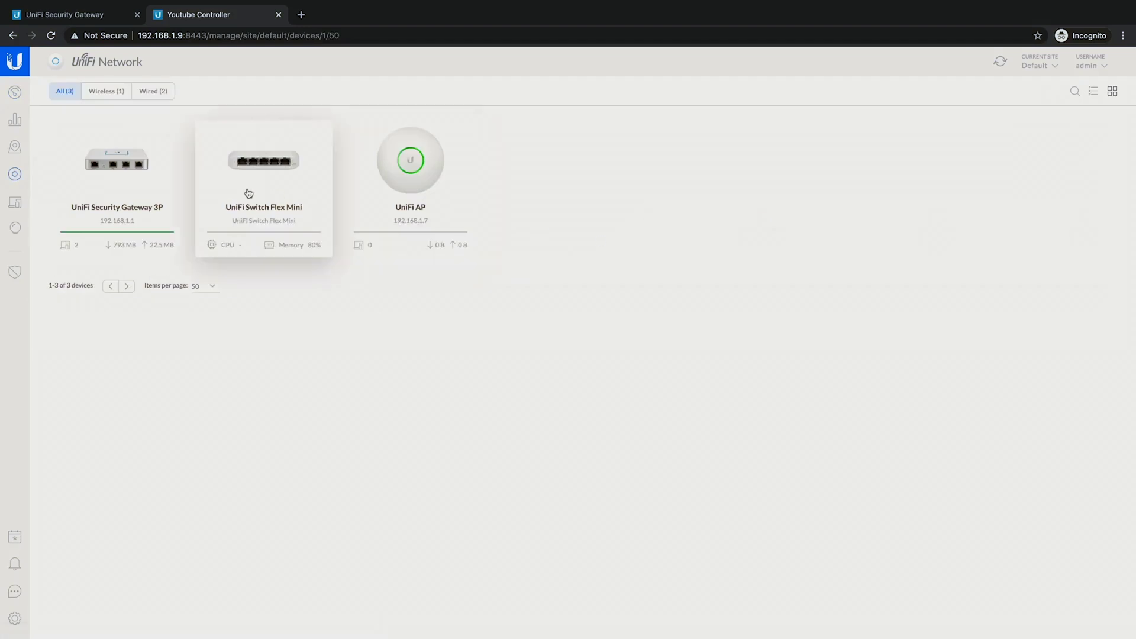
pyautogui.click(129, 179)
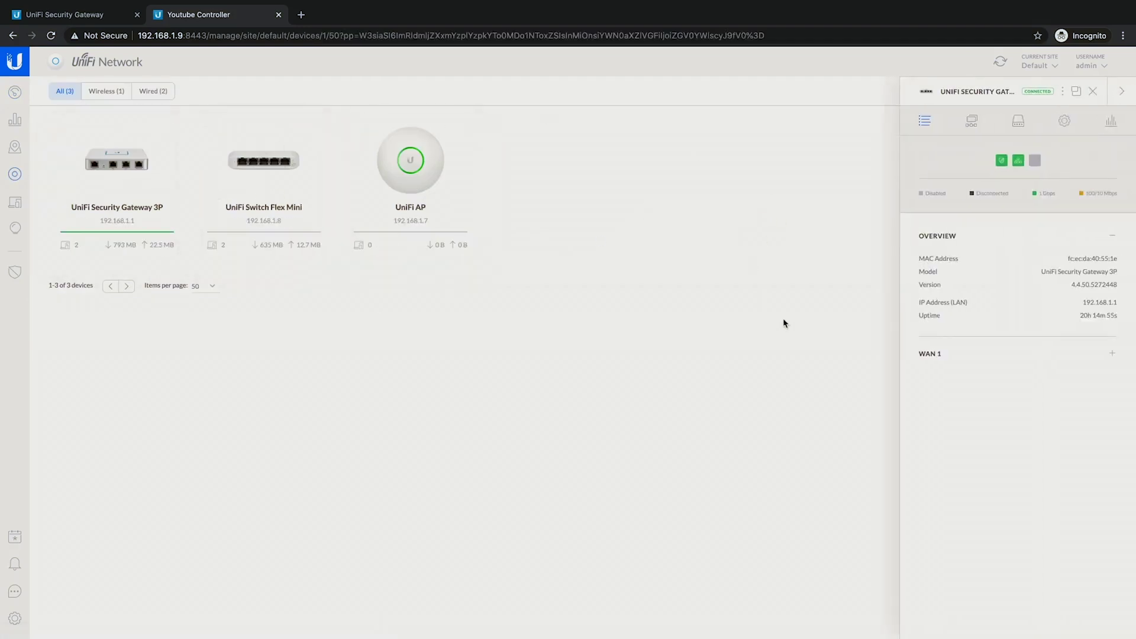
pyautogui.click(940, 354)
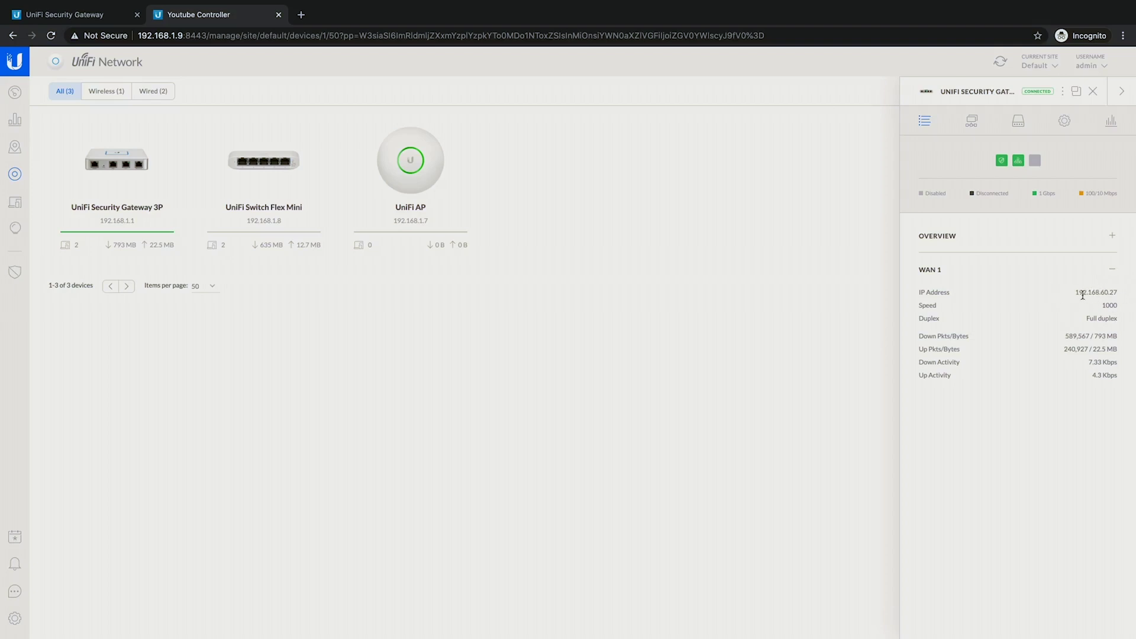
pyautogui.click(1093, 91)
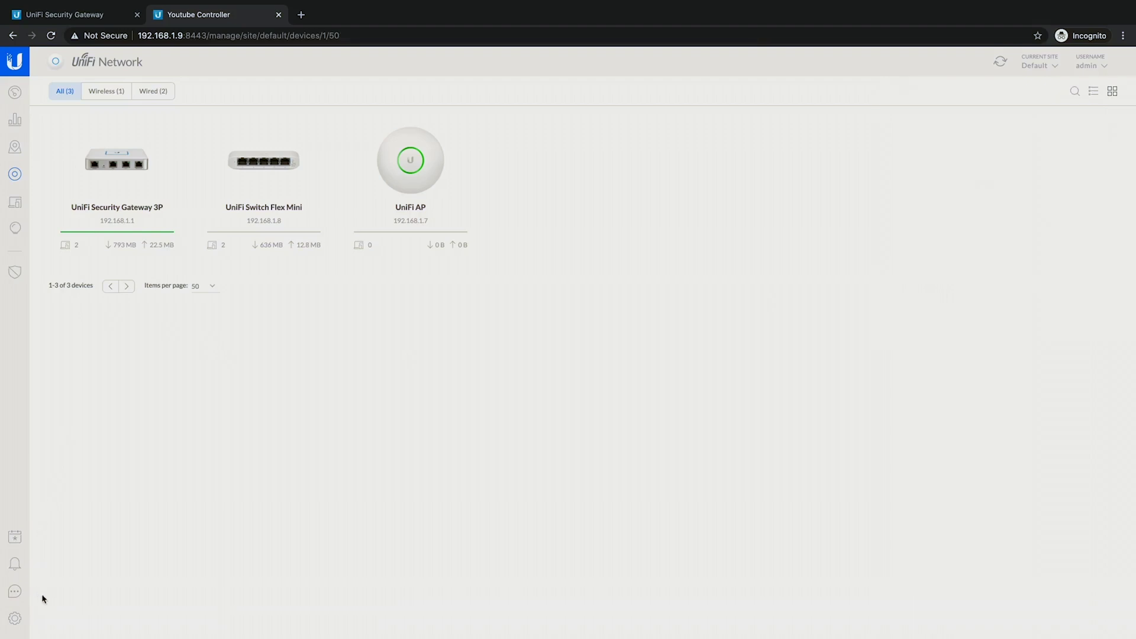
# Rename the existing LAN local network as MGMT and apply the change
pyautogui.click(17, 619)
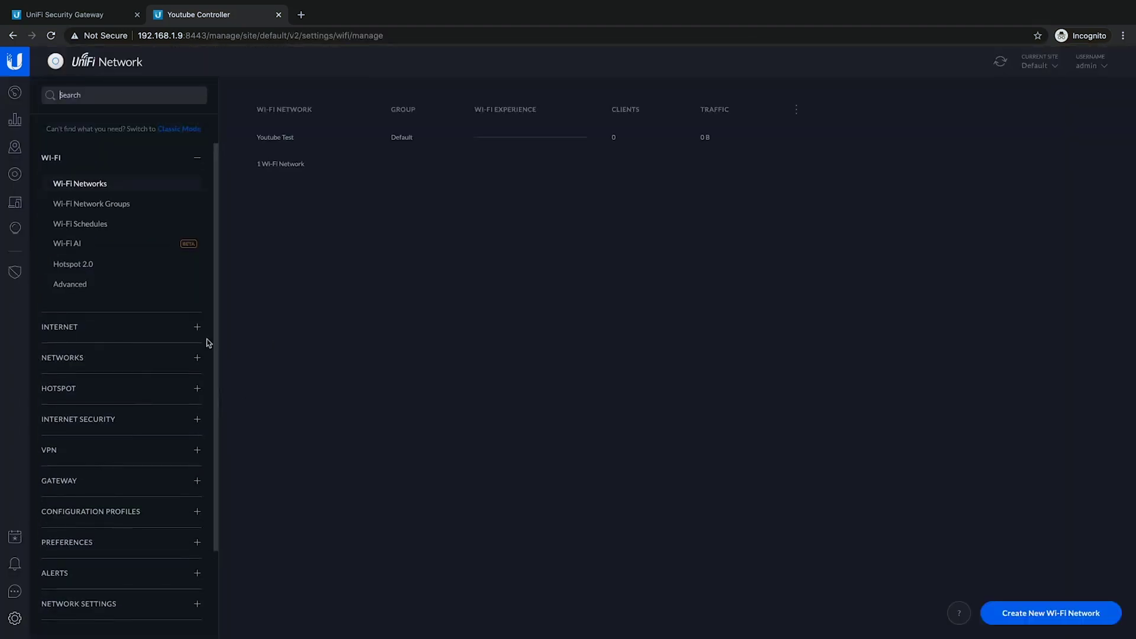
pyautogui.click(69, 360)
pyautogui.click(71, 389)
pyautogui.moveTo(494, 144)
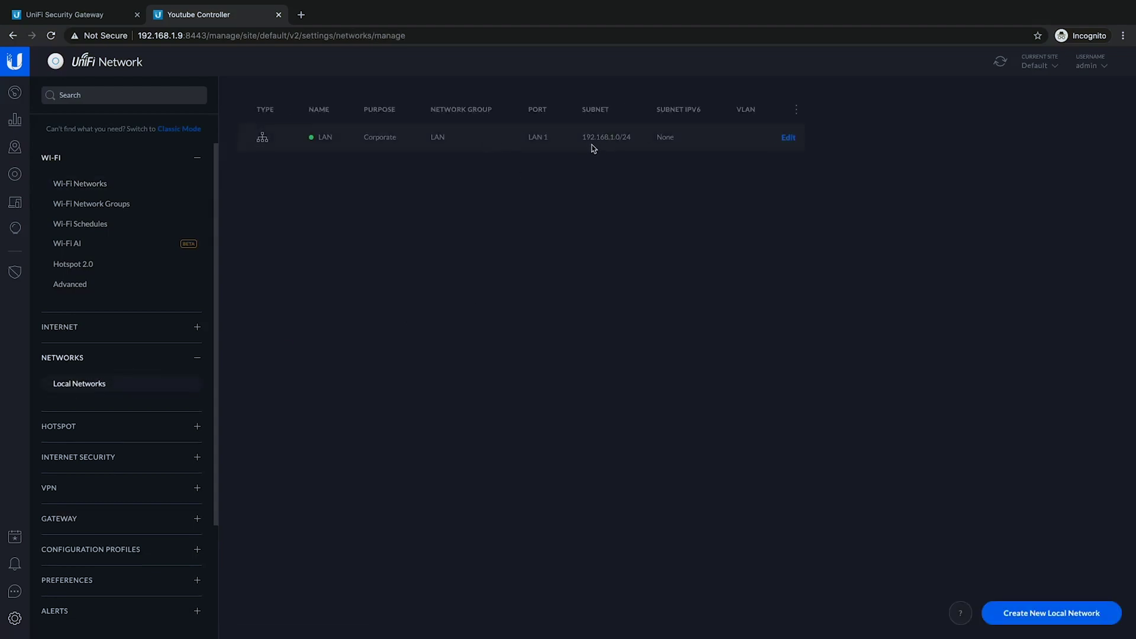
pyautogui.click(788, 138)
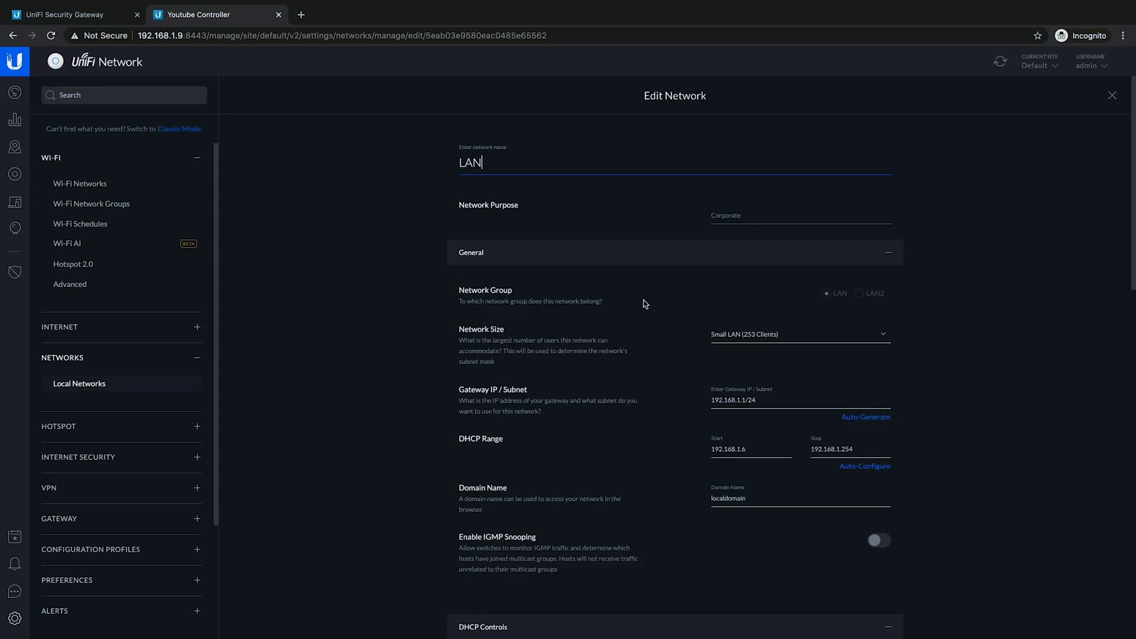
pyautogui.moveTo(1132, 173); pyautogui.dragTo(1112, 147)
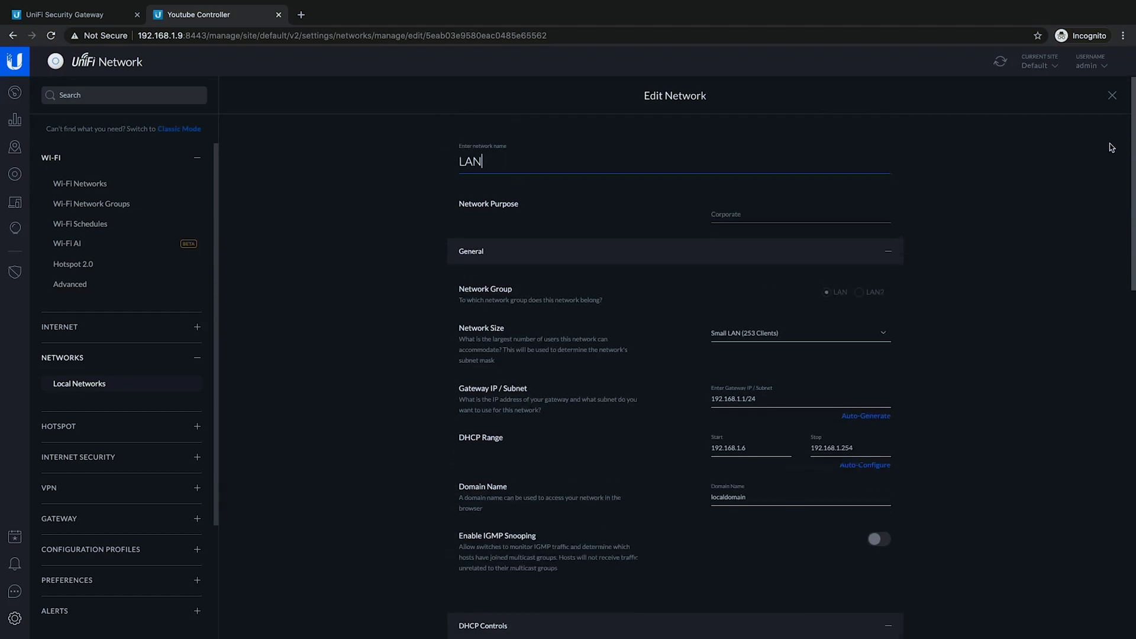
pyautogui.moveTo(510, 162); pyautogui.dragTo(401, 142)
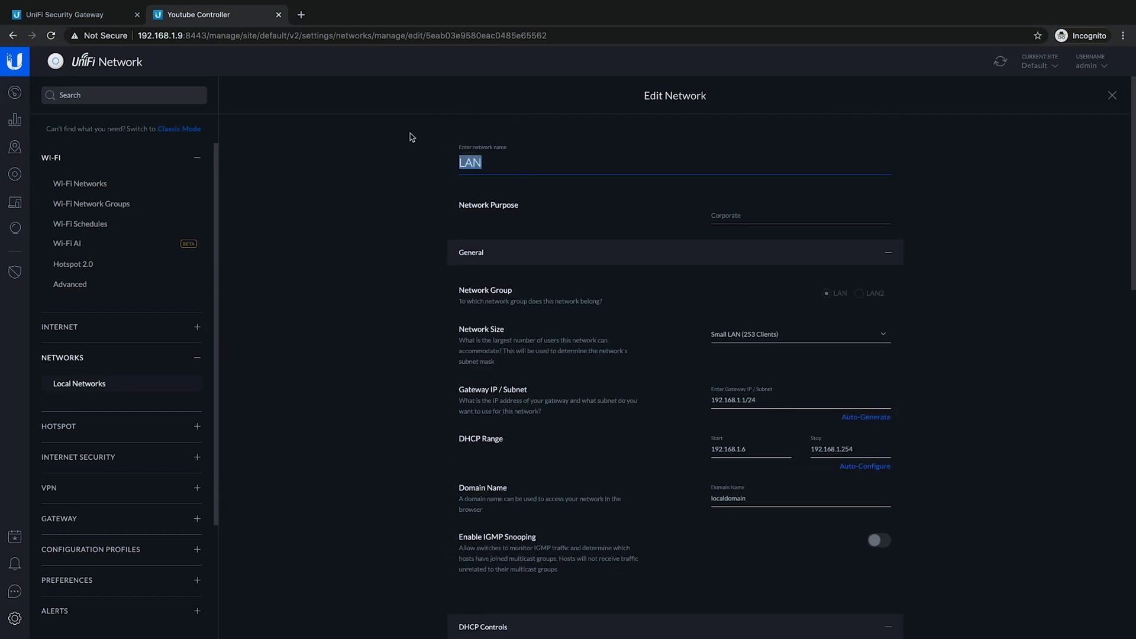
pyautogui.write('M')
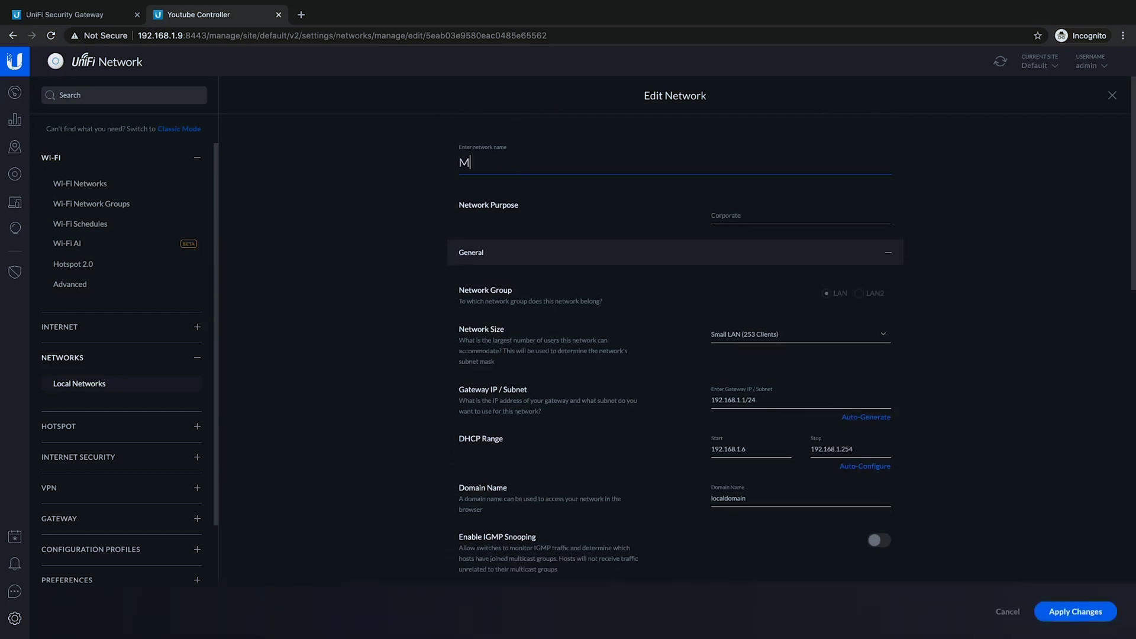
pyautogui.write('GMT')
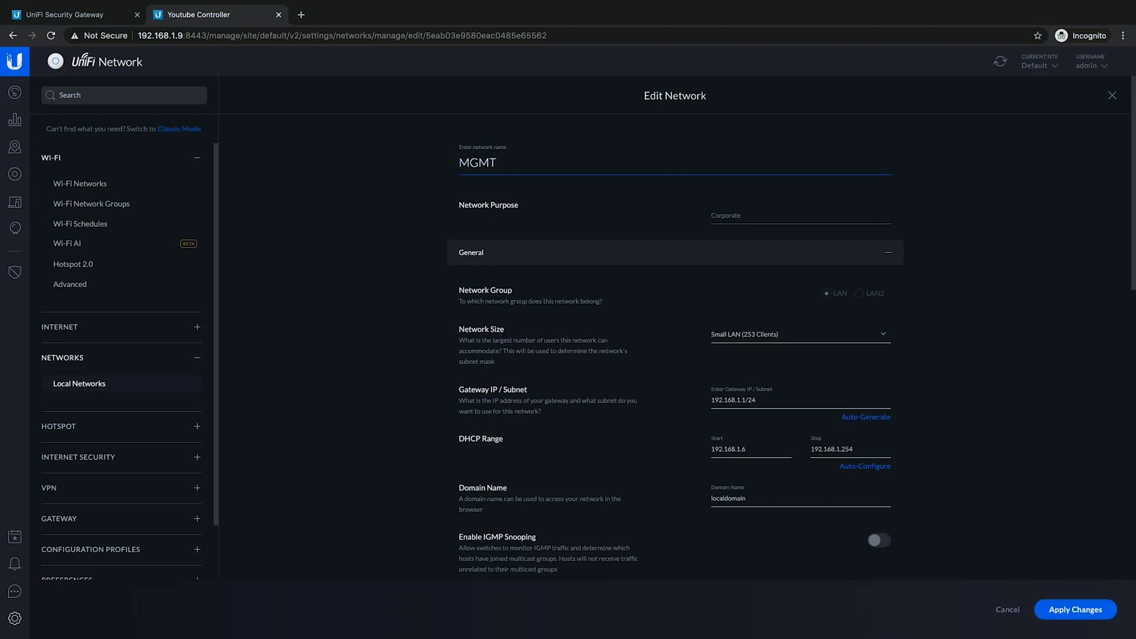
pyautogui.click(1086, 617)
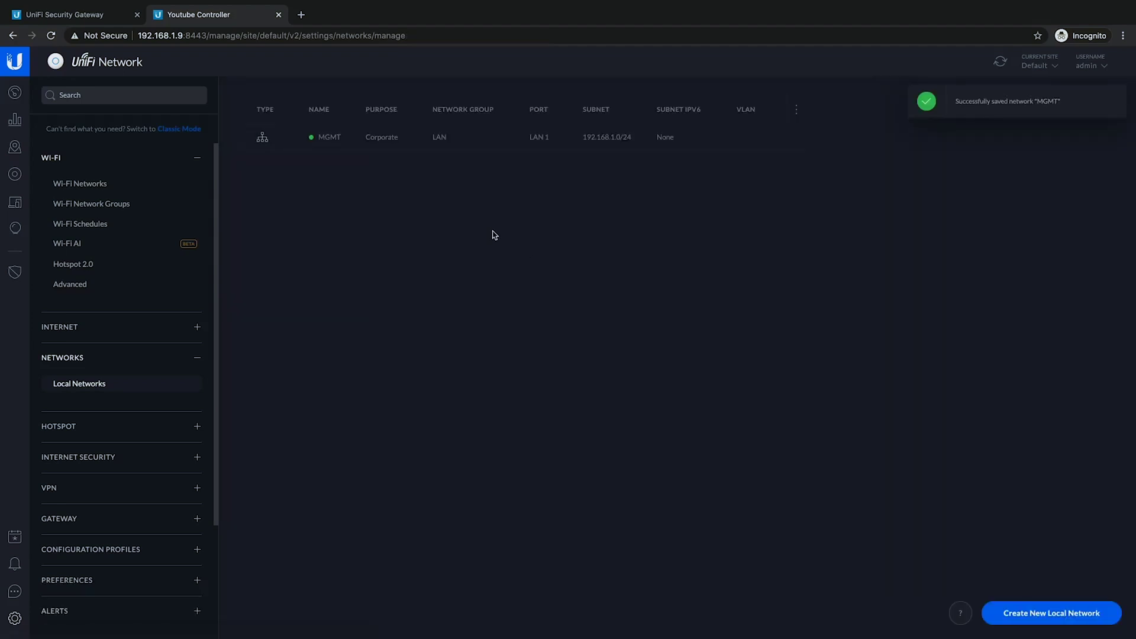
# Review the MGMT network's subnet, DHCP range and DHCP controls, and close it without changes
pyautogui.click(788, 140)
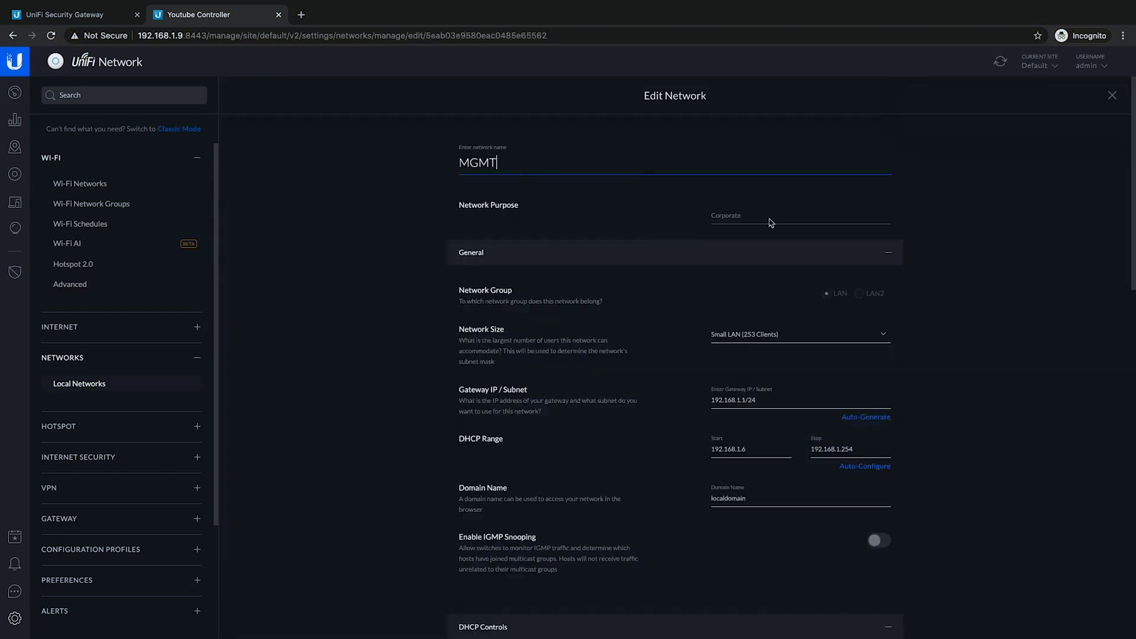
pyautogui.moveTo(1133, 178)
pyautogui.mouseDown()
pyautogui.moveTo(1134, 530)
pyautogui.moveTo(1134, 199)
pyautogui.mouseUp()
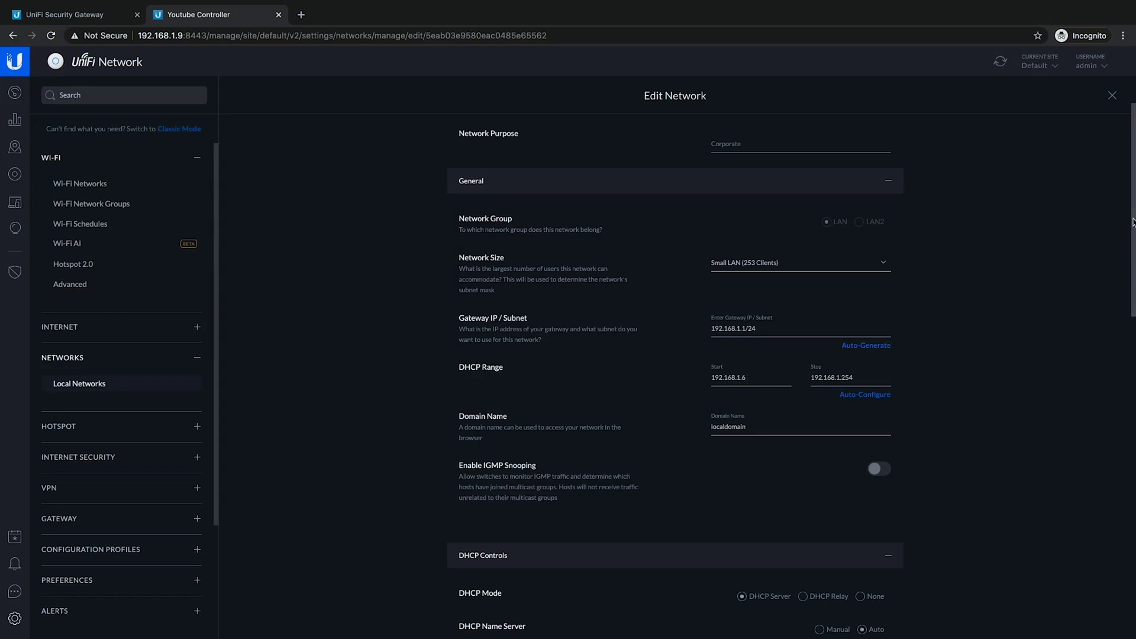
pyautogui.moveTo(1133, 215); pyautogui.dragTo(1131, 189)
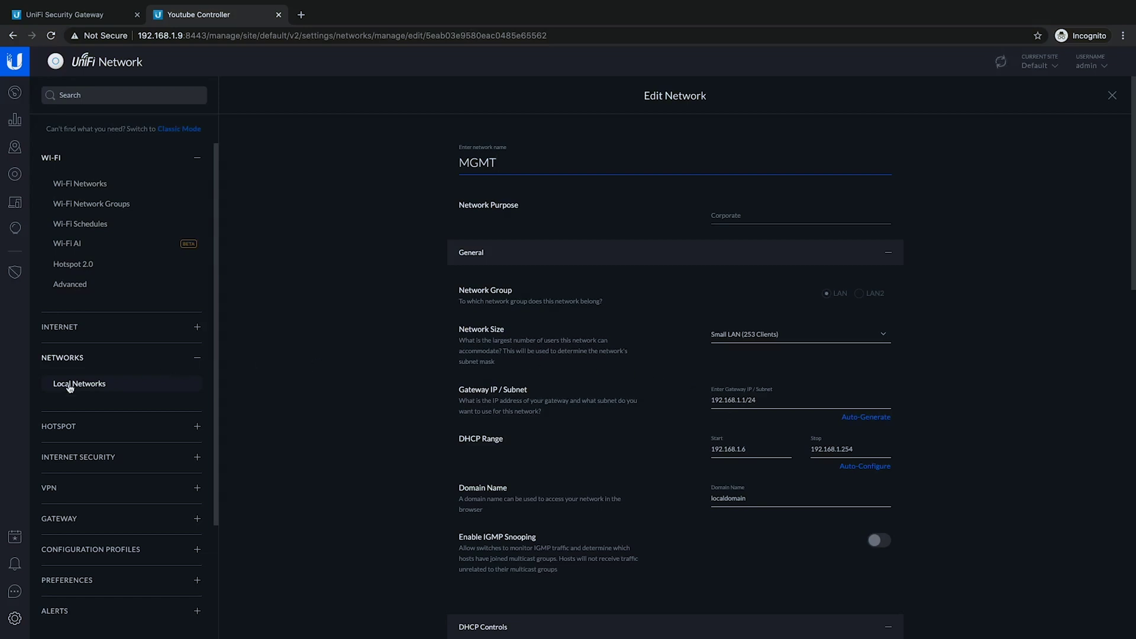
pyautogui.click(1110, 97)
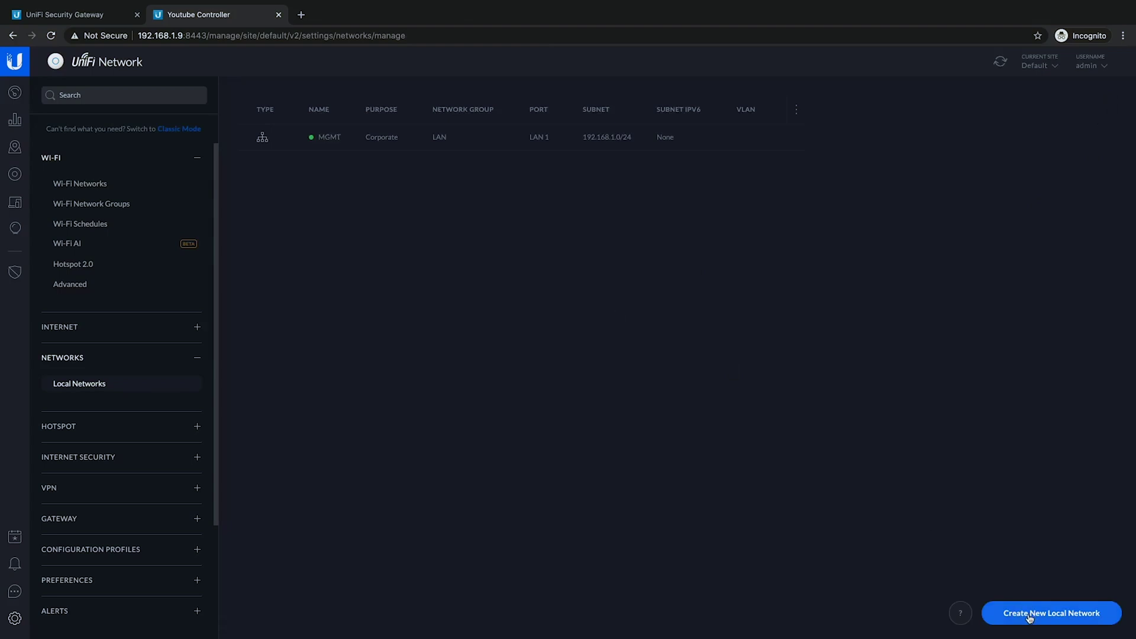
# Start a new advanced local network named Office with VLAN ID 10
pyautogui.click(1029, 615)
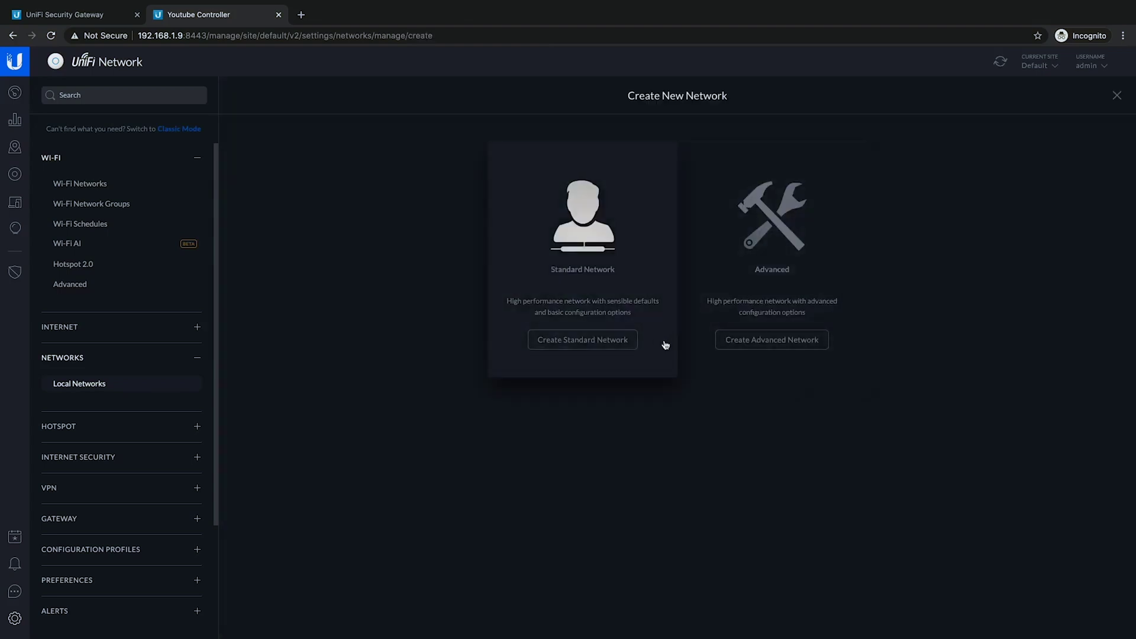
pyautogui.click(759, 346)
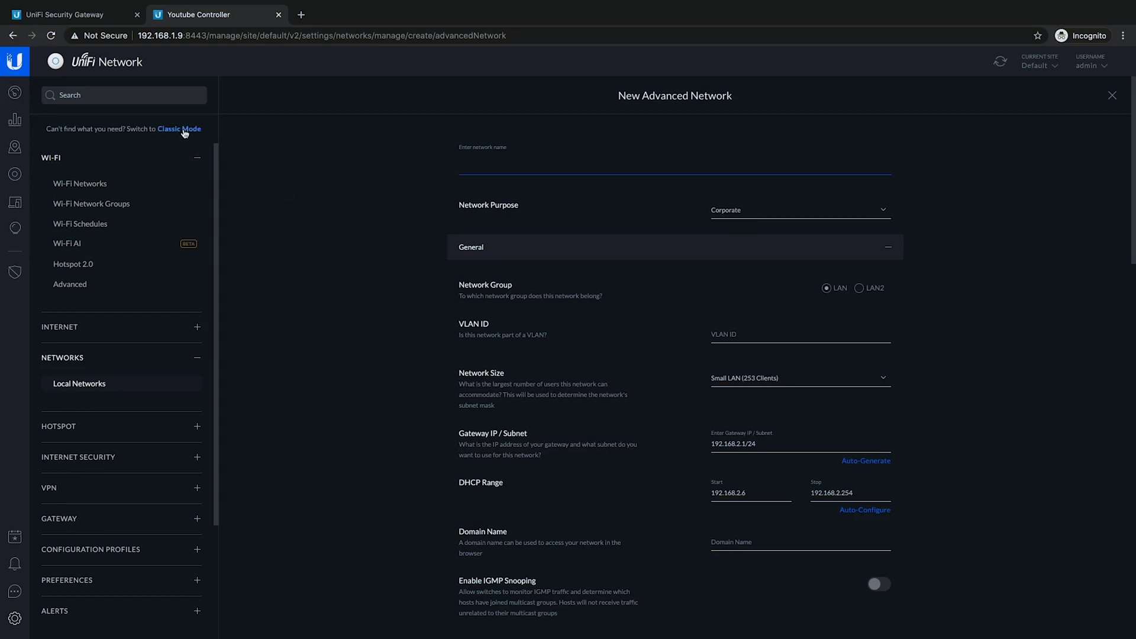
pyautogui.write('Office')
pyautogui.click(748, 337)
pyautogui.write('10')
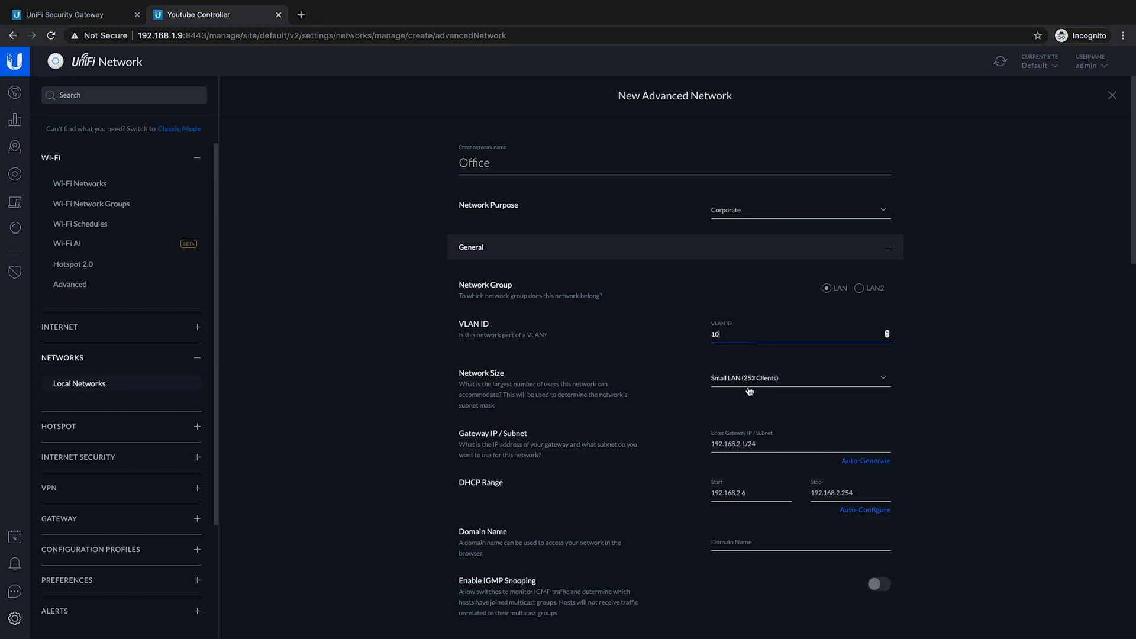
# Set the Office network's gateway IP/subnet to 192.168.19.1/24 and the DHCP range start to 192.168.2.50
pyautogui.scroll(-3, 746, 387)
pyautogui.scroll(-2, 754, 389)
pyautogui.click(739, 336)
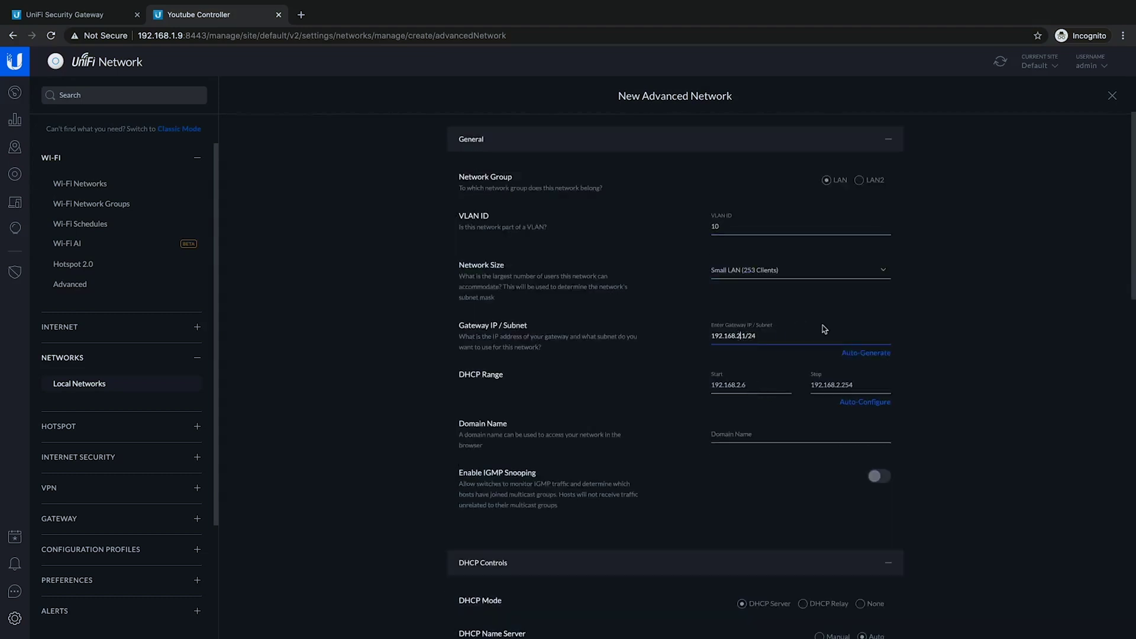
pyautogui.press('BackSpace')
pyautogui.write('19')
pyautogui.scroll(-1, 764, 391)
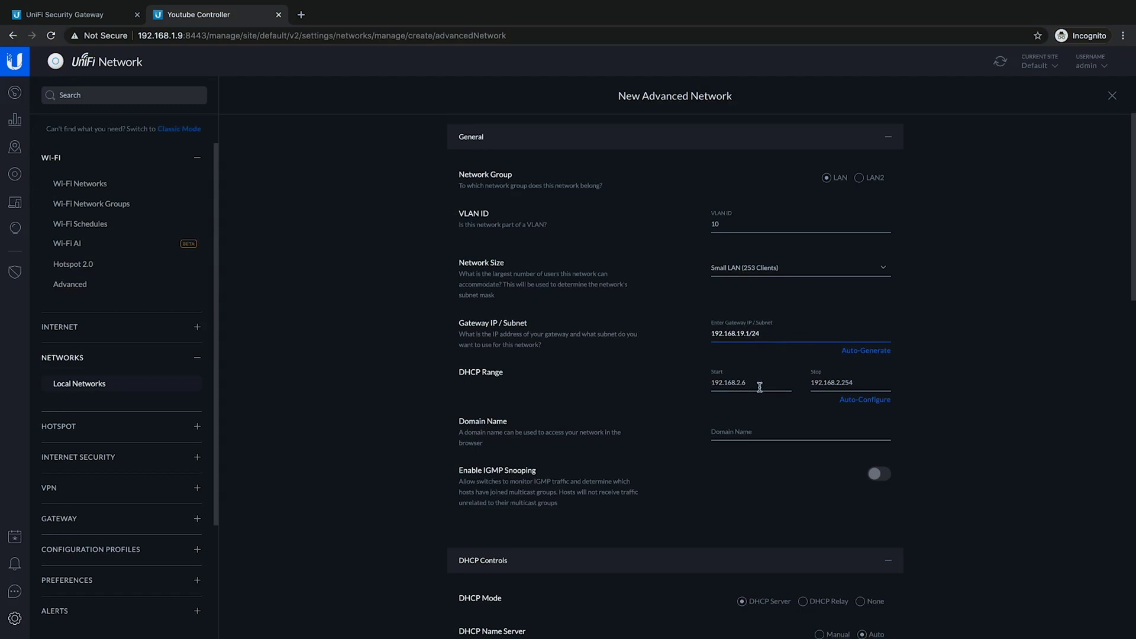
pyautogui.click(757, 380)
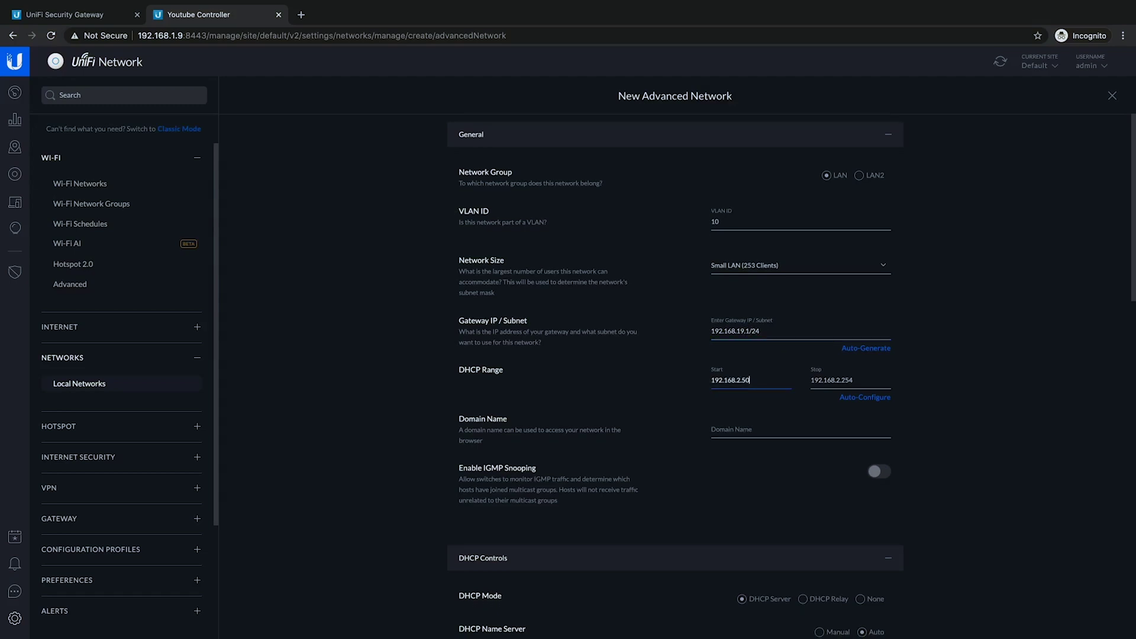
pyautogui.click(863, 398)
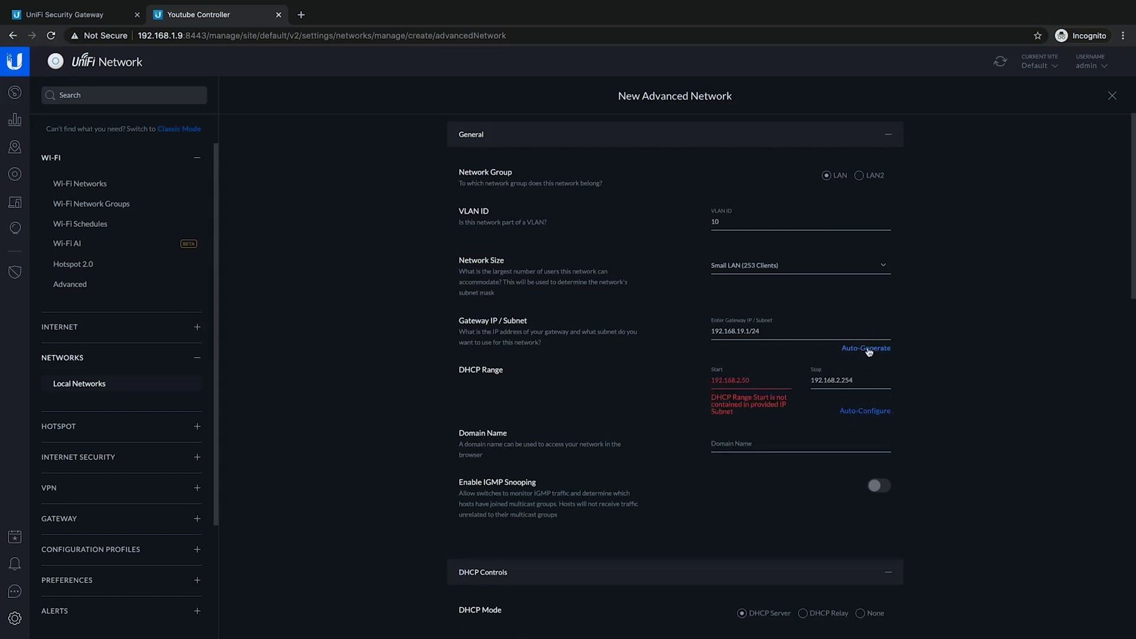
# Correct the Office network's gateway IP/subnet to 192.168.10.1/24
pyautogui.click(786, 332)
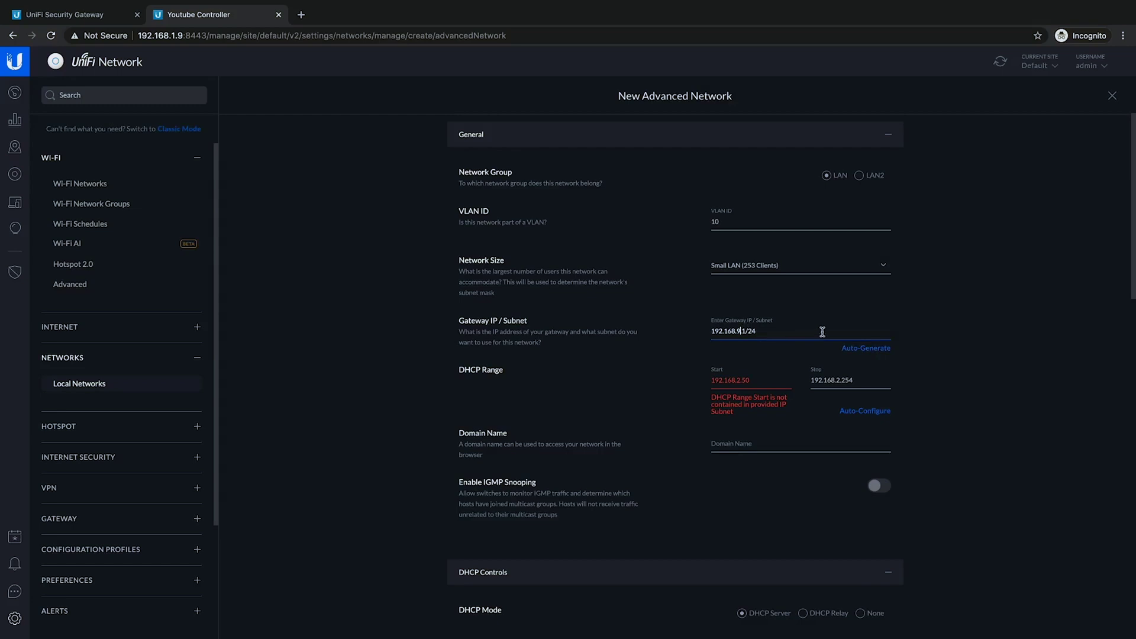
pyautogui.press('Left')
pyautogui.press('Left')
pyautogui.press('Left')
pyautogui.press('Left')
pyautogui.press('Left')
pyautogui.press('BackSpace')
pyautogui.write('10')
# Set the Office network's DHCP range to start at 192.168.10.50 and stop at 192.168.10.254
pyautogui.click(755, 375)
pyautogui.press('BackSpace')
pyautogui.click(763, 376)
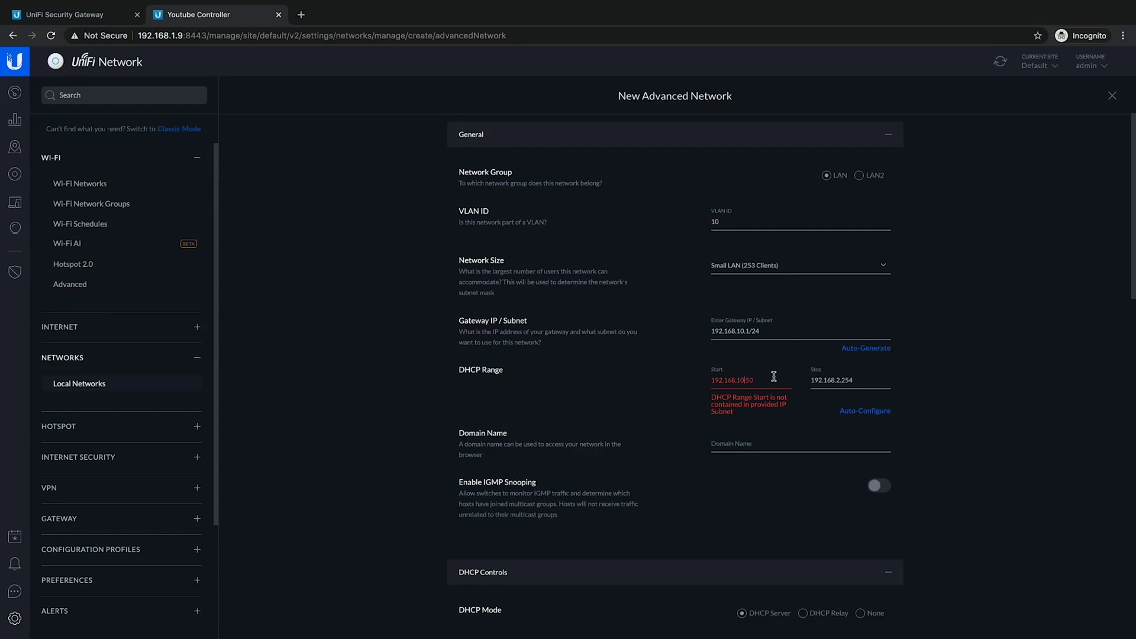
pyautogui.click(840, 382)
pyautogui.press('BackSpace')
pyautogui.write('10')
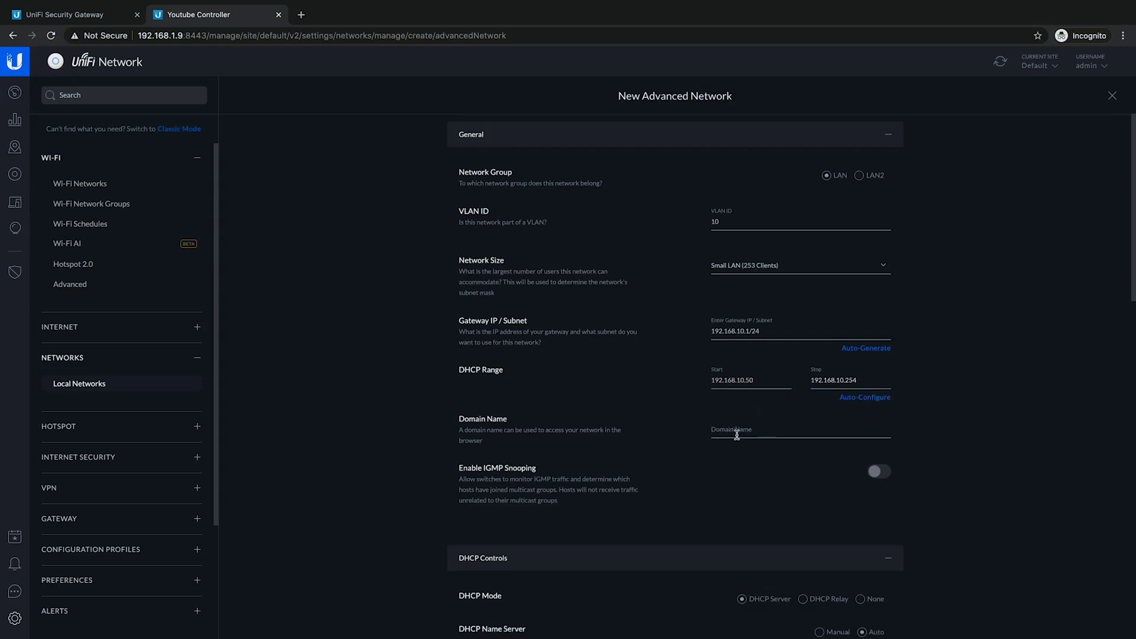
pyautogui.scroll(-2, 746, 427)
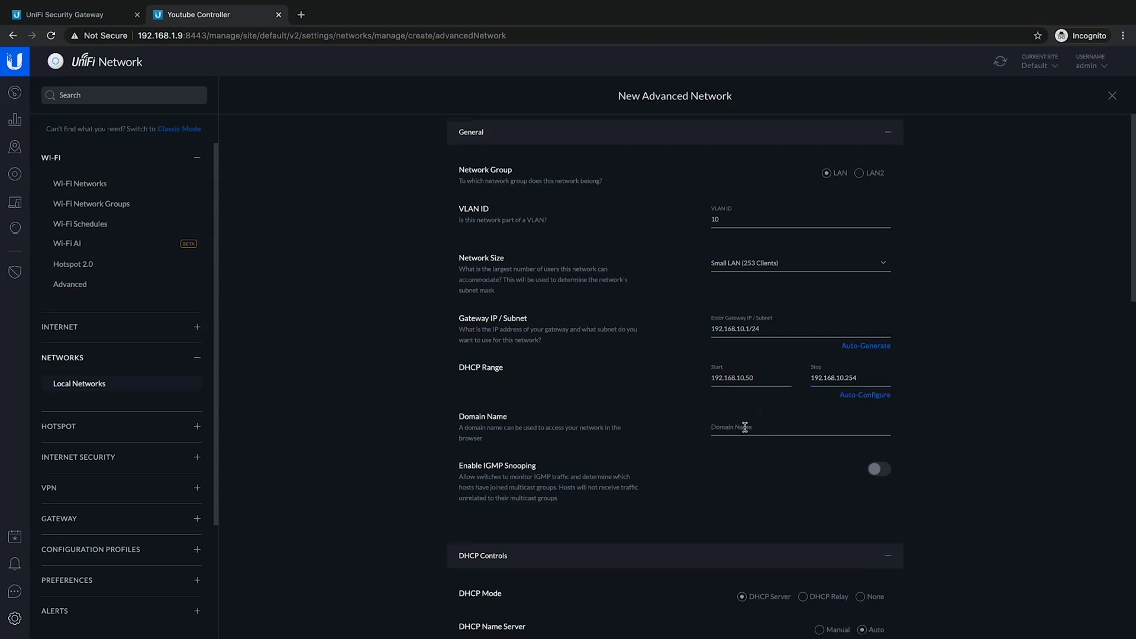
# Finish creating the Office network, keeping the default DHCP control, advanced DHCP and IPv6 options
pyautogui.scroll(-3, 745, 428)
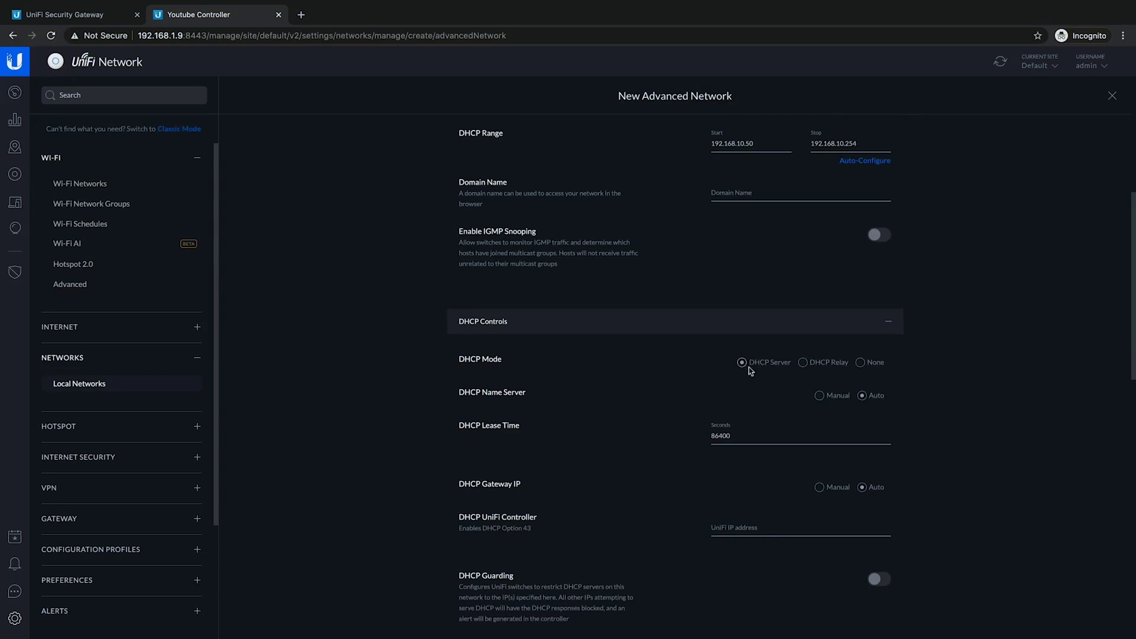
pyautogui.scroll(-1, 748, 367)
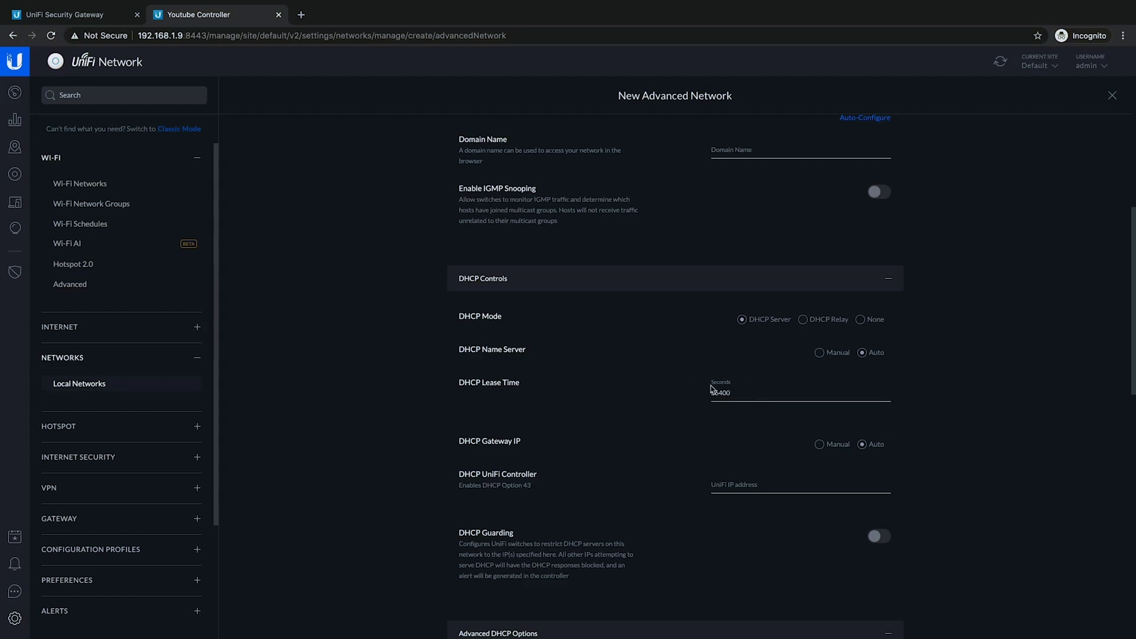
pyautogui.scroll(-1, 753, 431)
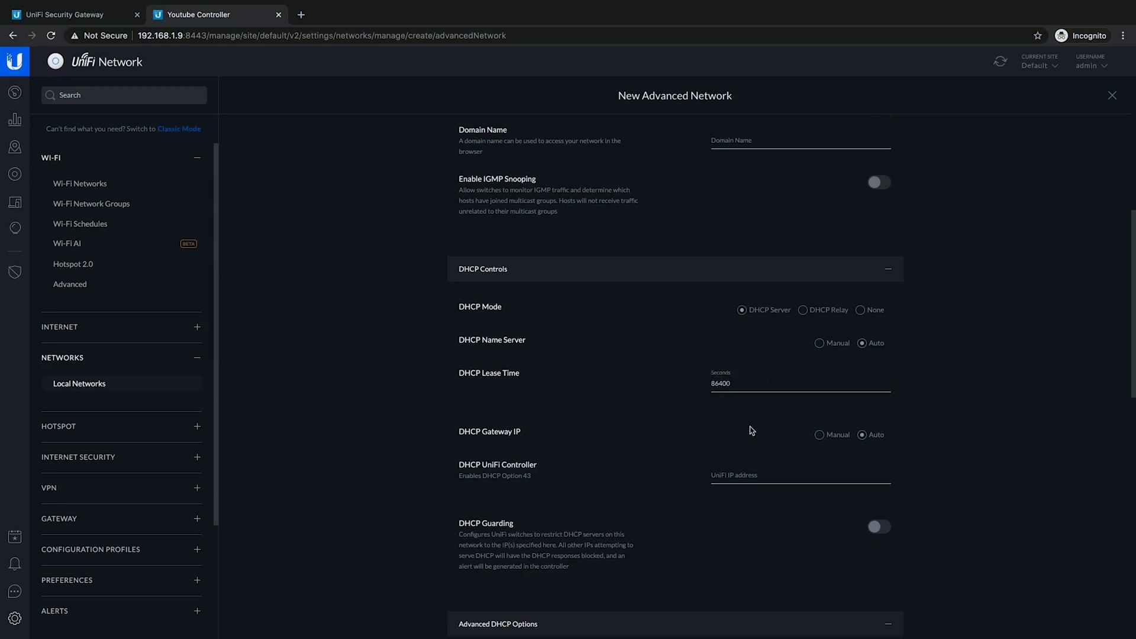
pyautogui.scroll(-10, 752, 430)
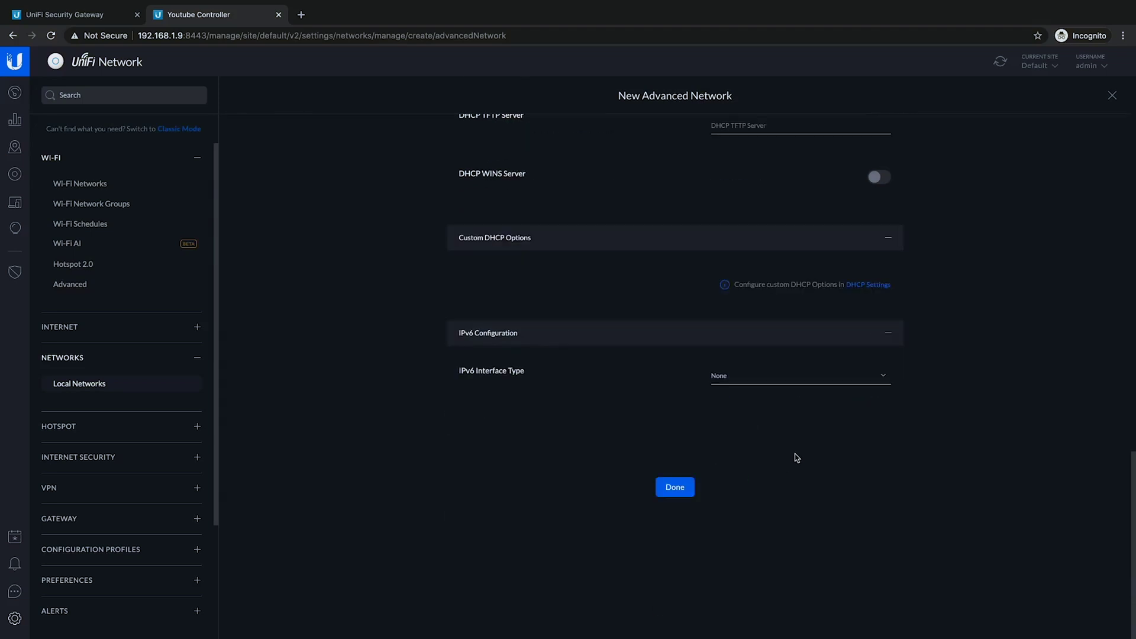
pyautogui.click(678, 488)
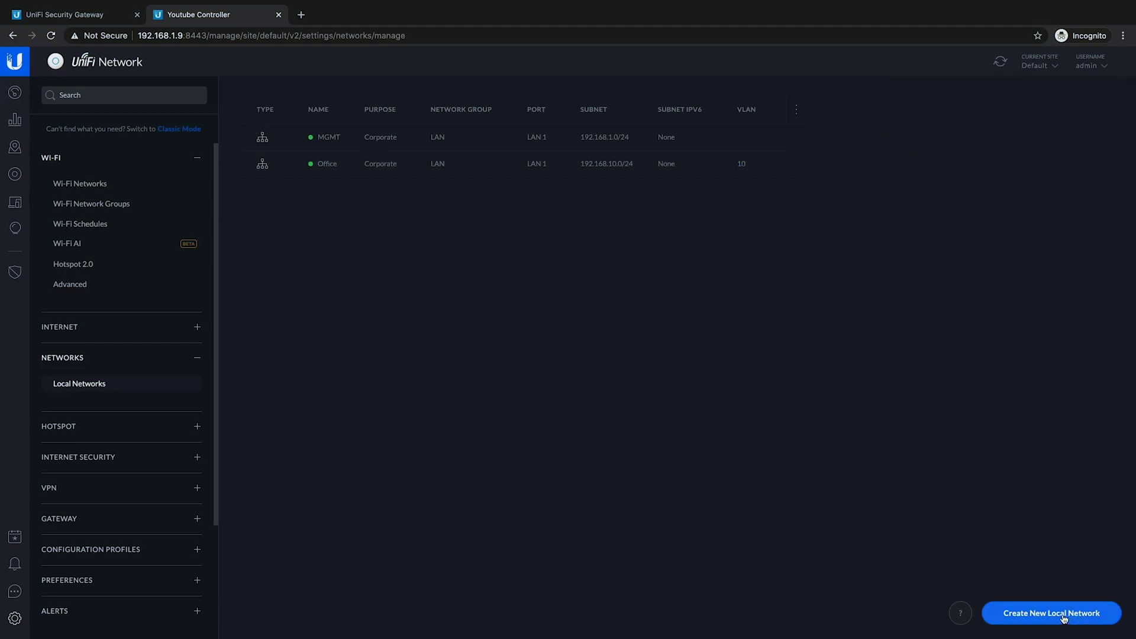
# Switch to Classic Mode and start a new corporate network named Voice with VLAN 20 and gateway/subnet 192.168.20.1/24
pyautogui.click(184, 129)
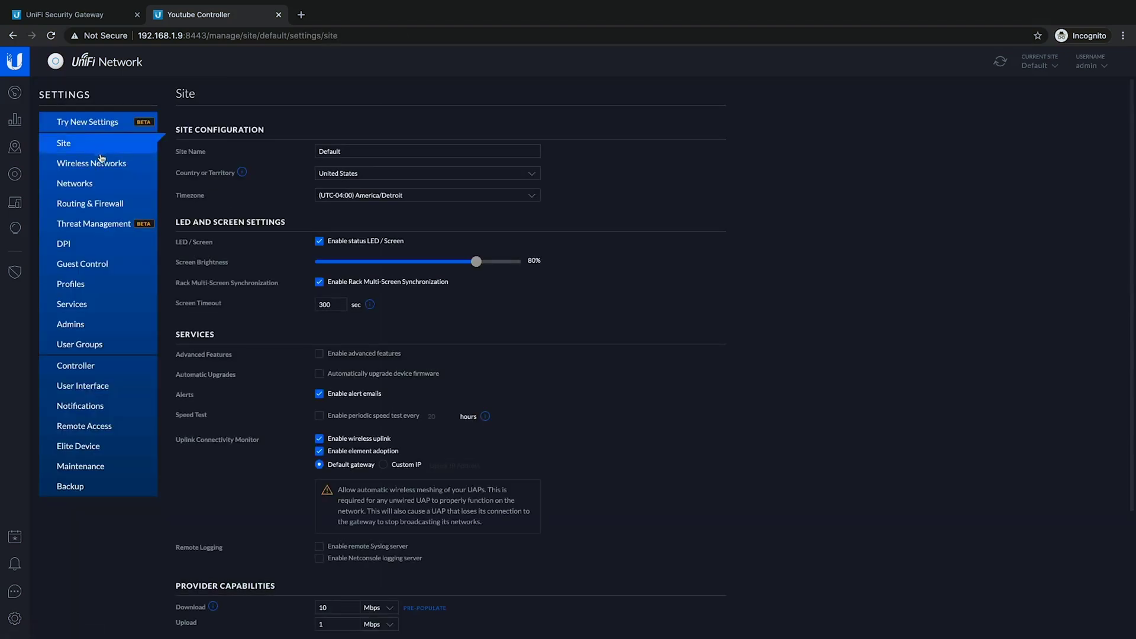
pyautogui.click(87, 190)
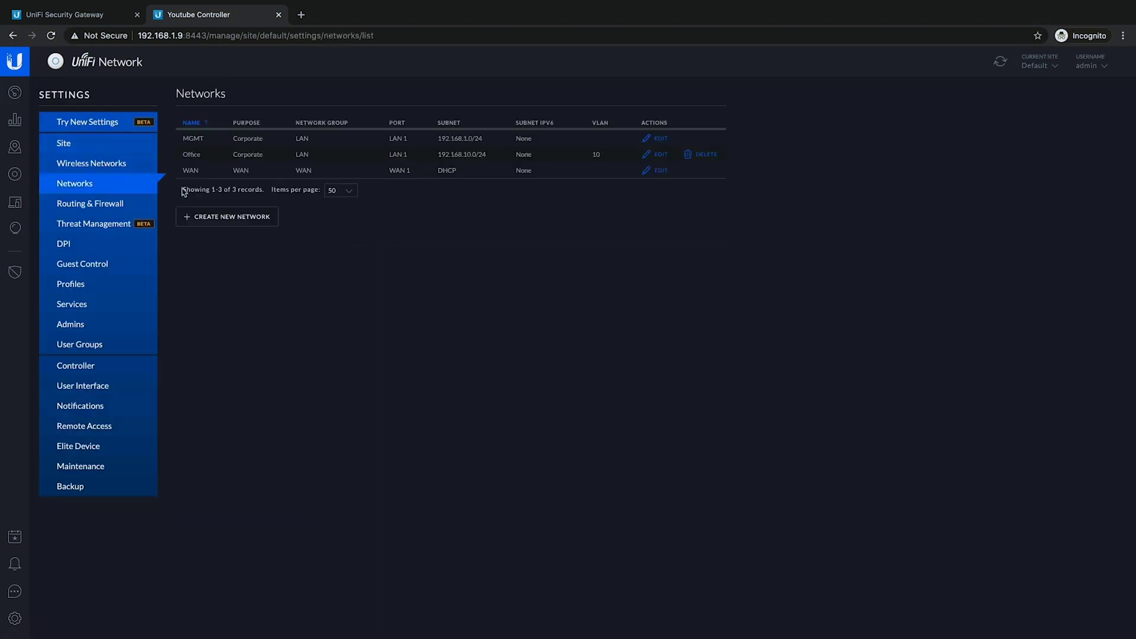
pyautogui.click(231, 216)
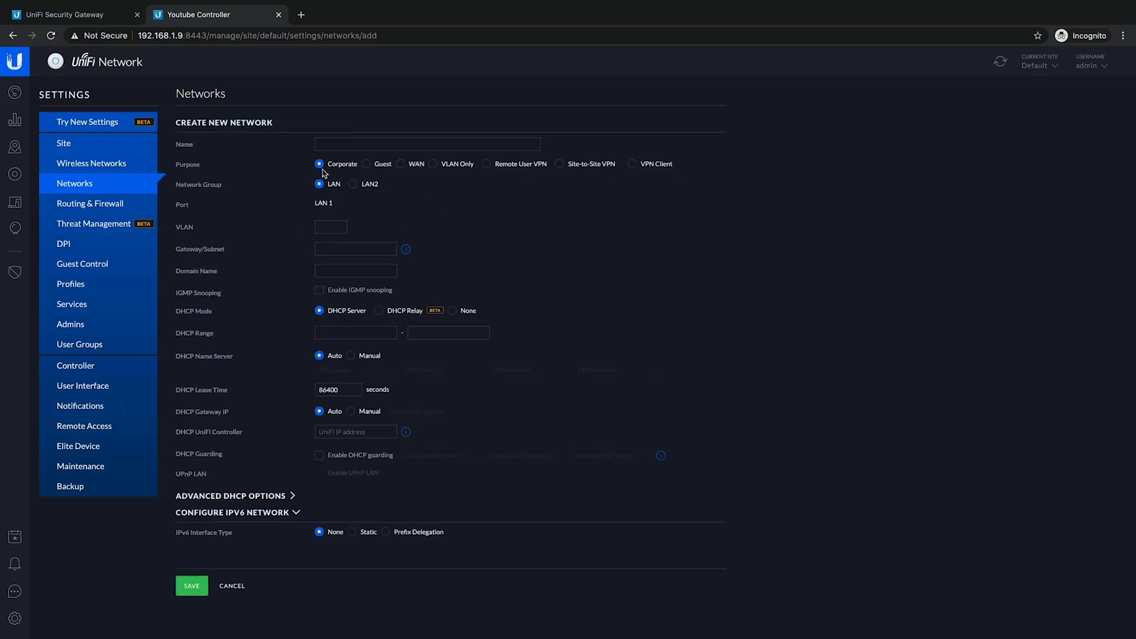
pyautogui.click(354, 147)
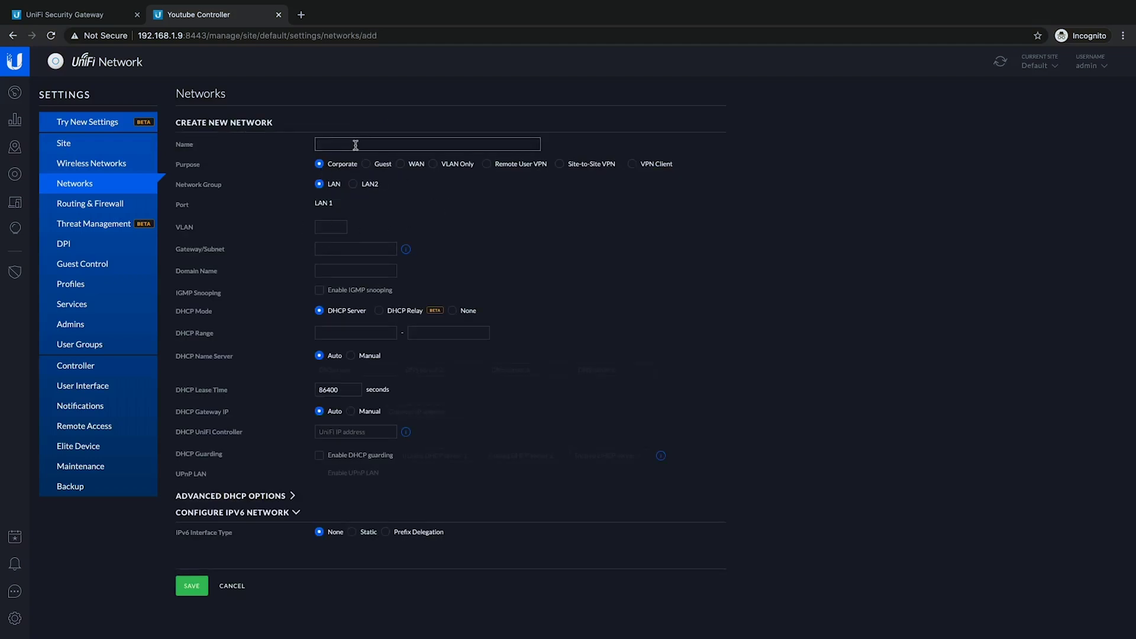
pyautogui.write('Voice')
pyautogui.click(331, 227)
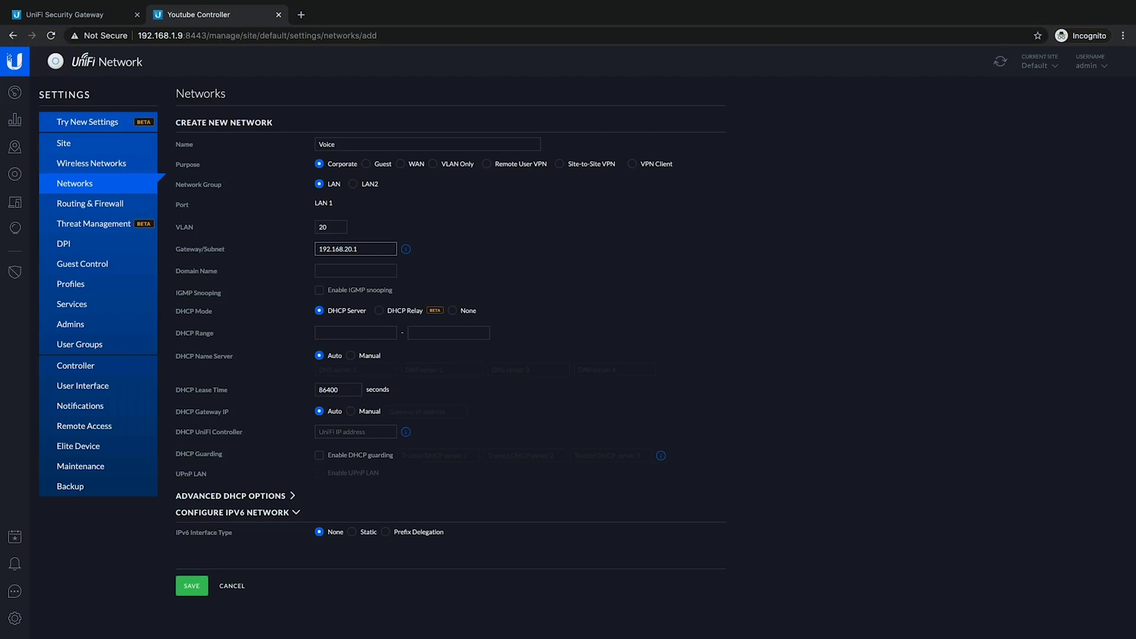
pyautogui.write('24')
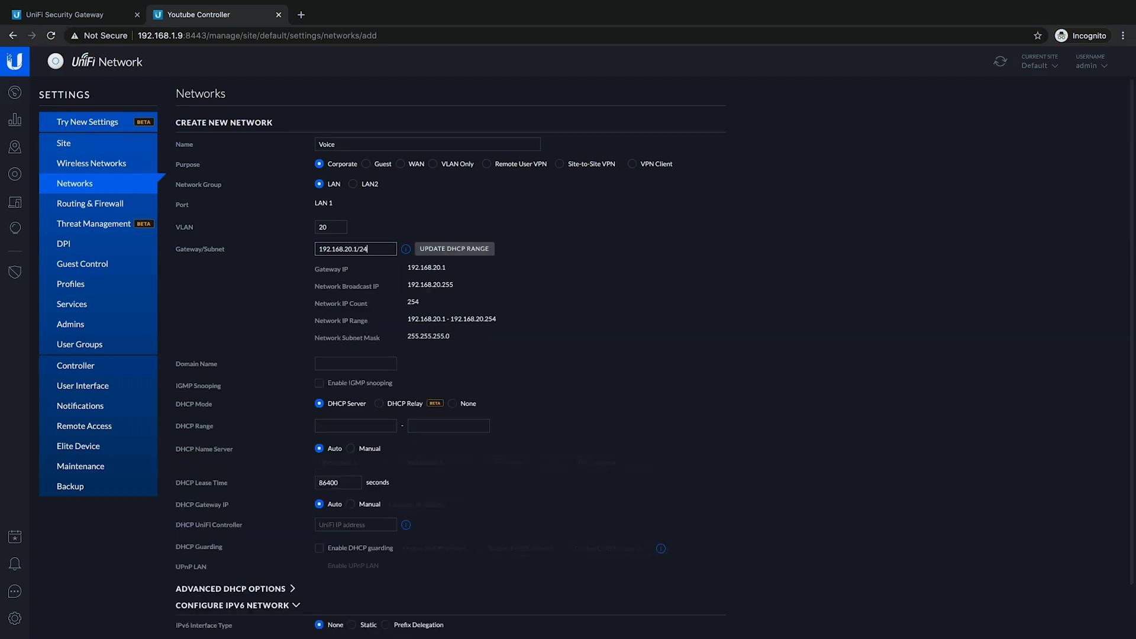
# Set the Voice network's DHCP range to 192.168.20.100 - 192.168.20.250 and save the network
pyautogui.click(447, 250)
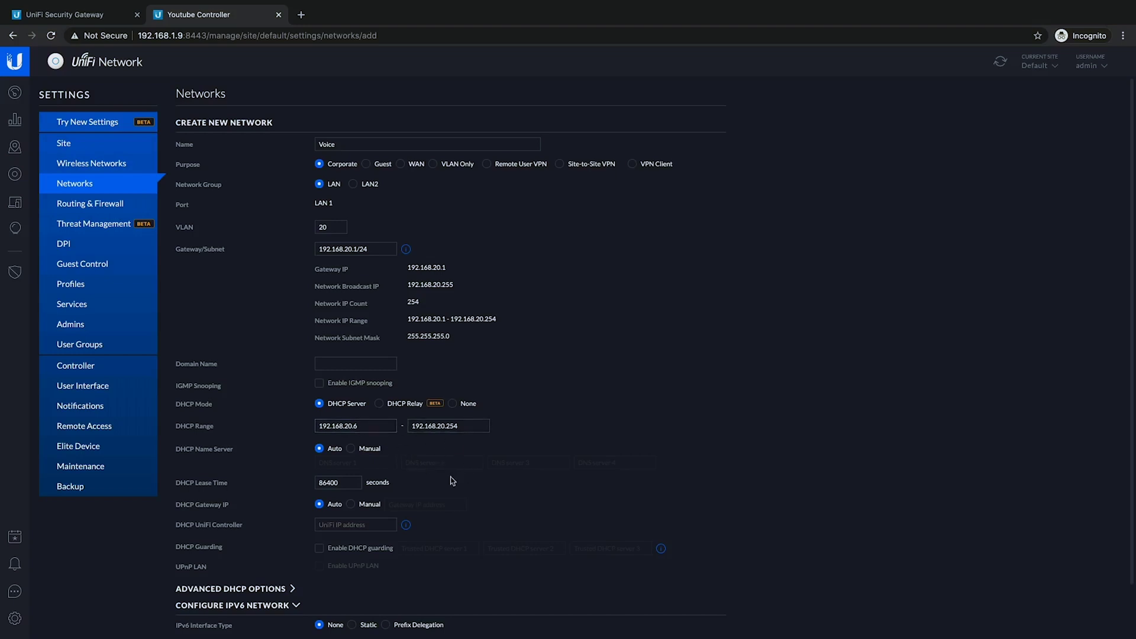
pyautogui.click(375, 426)
pyautogui.press('BackSpace')
pyautogui.press('BackSpace')
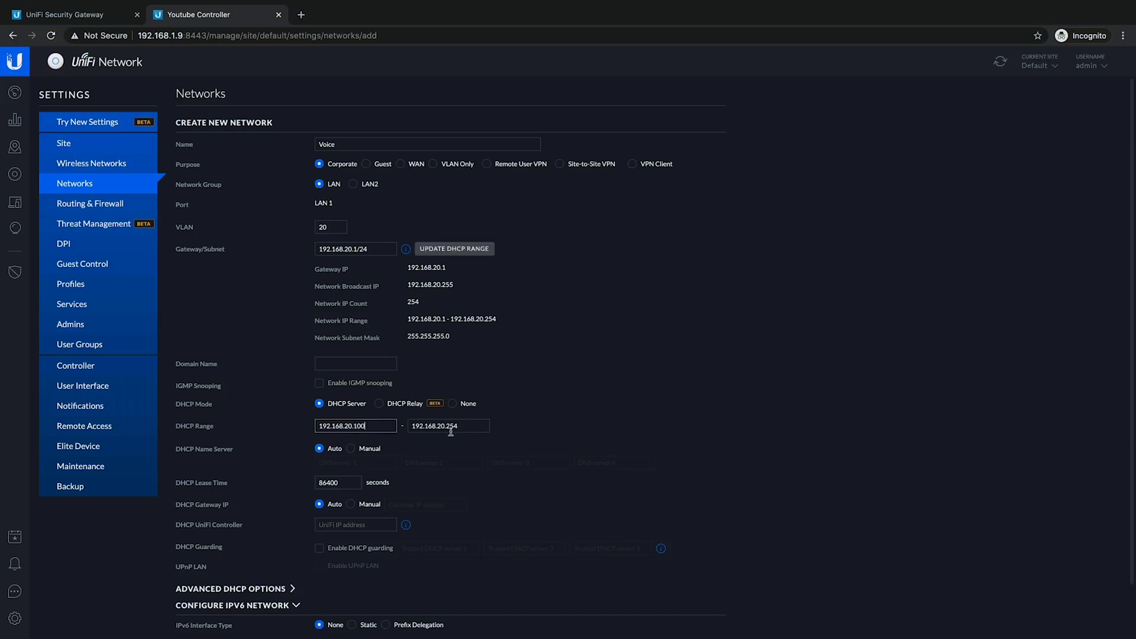
pyautogui.click(472, 427)
pyautogui.press('BackSpace')
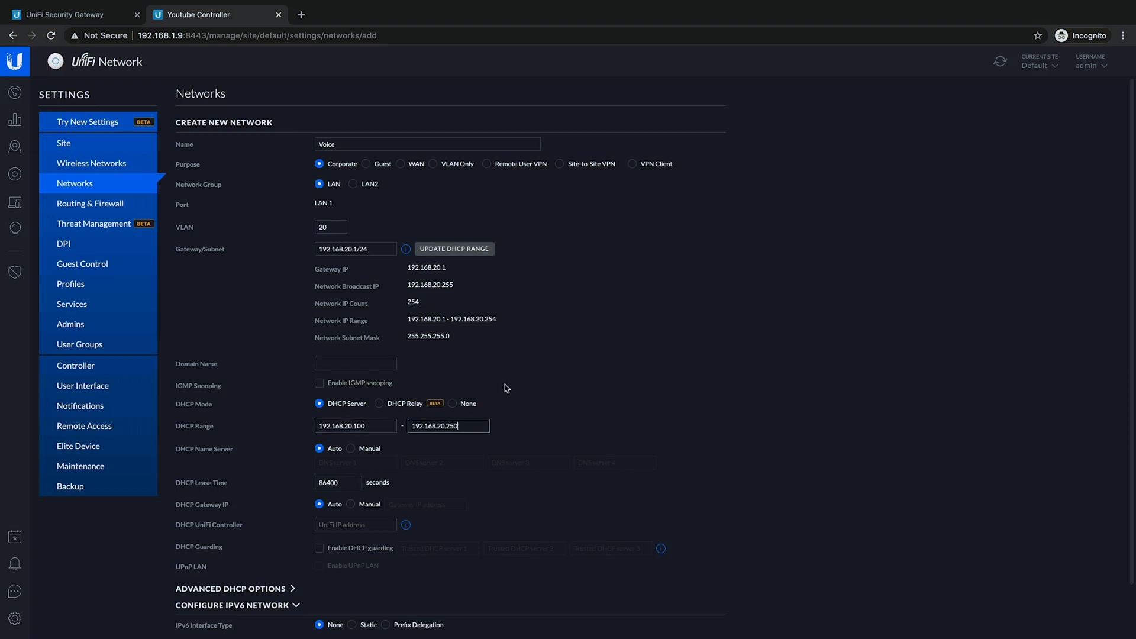
pyautogui.scroll(-1, 504, 392)
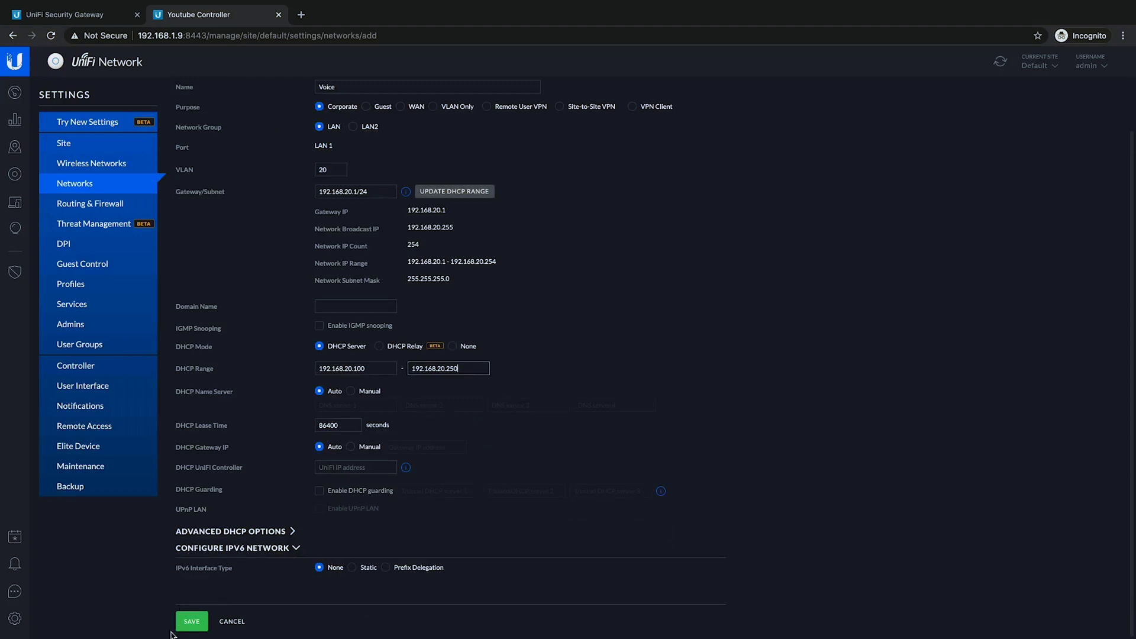
pyautogui.click(193, 626)
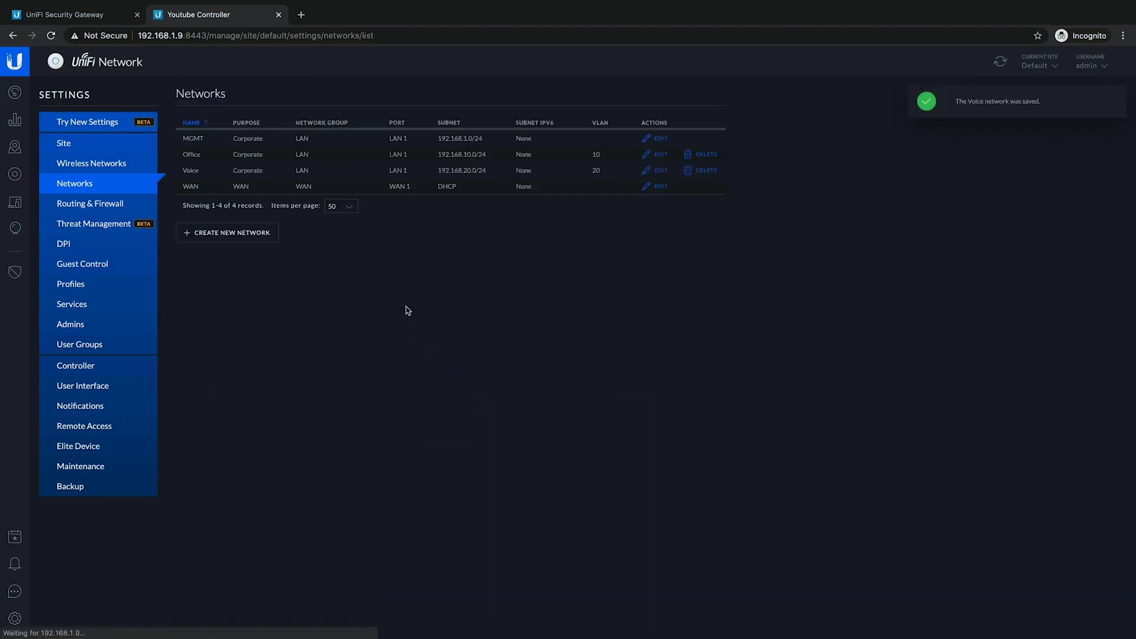
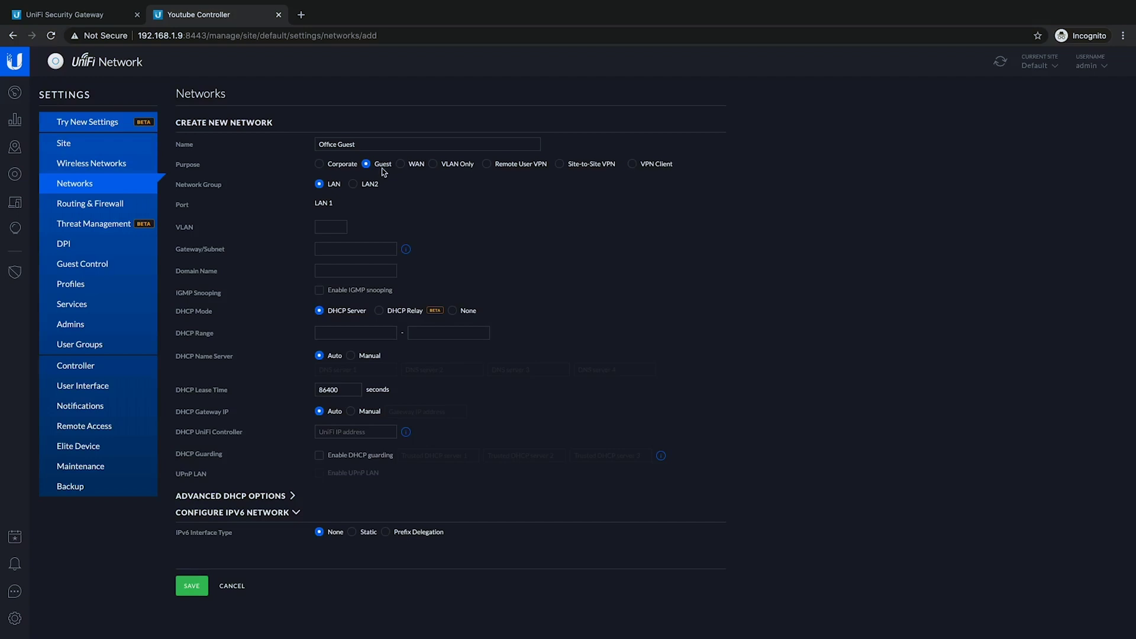
# Set the Office Guest network's VLAN to 30 and gateway/subnet to 10.30.1.0/24, and update the DHCP range to match
pyautogui.click(335, 228)
pyautogui.write('19')
pyautogui.write('24')
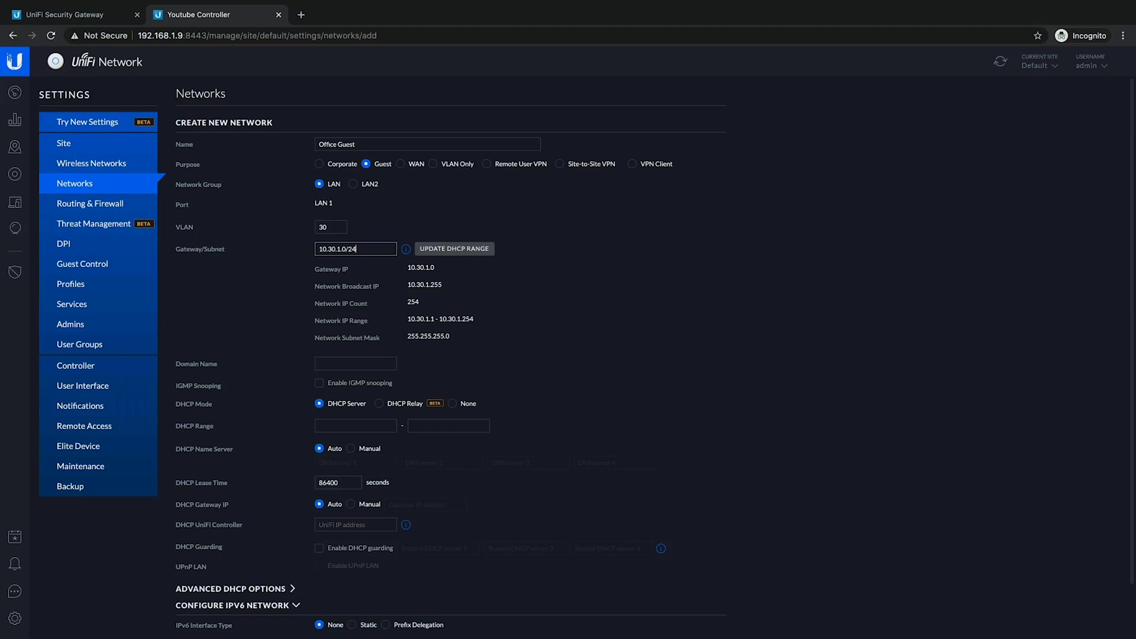
pyautogui.click(439, 253)
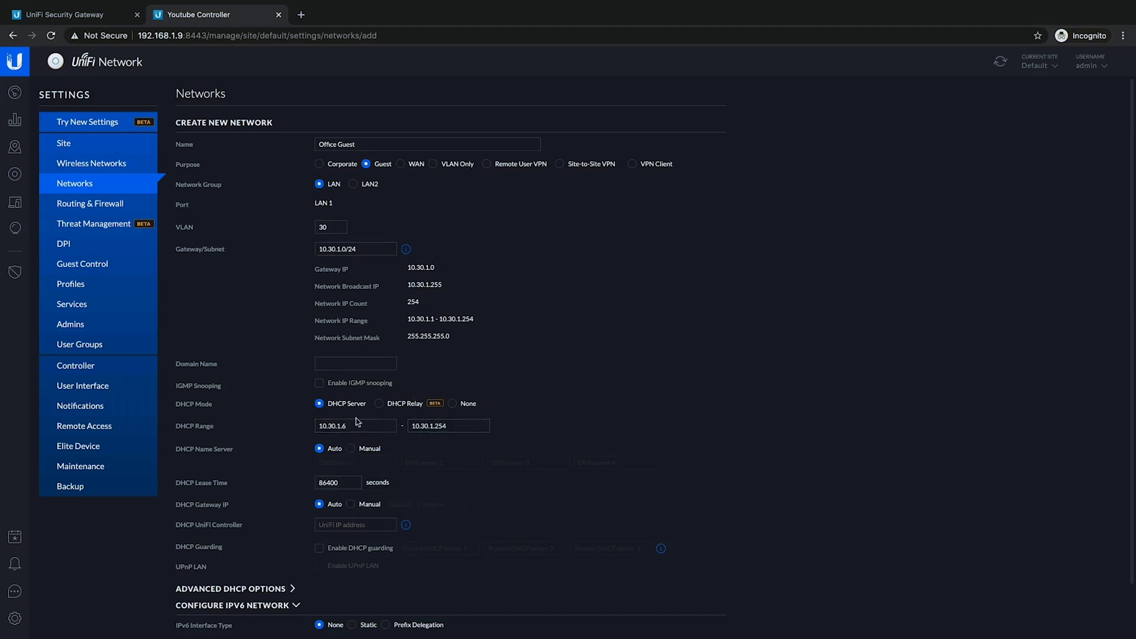
# Check the Office Guest network's DHCP range and lease time, and try to save the network
pyautogui.scroll(-1, 349, 421)
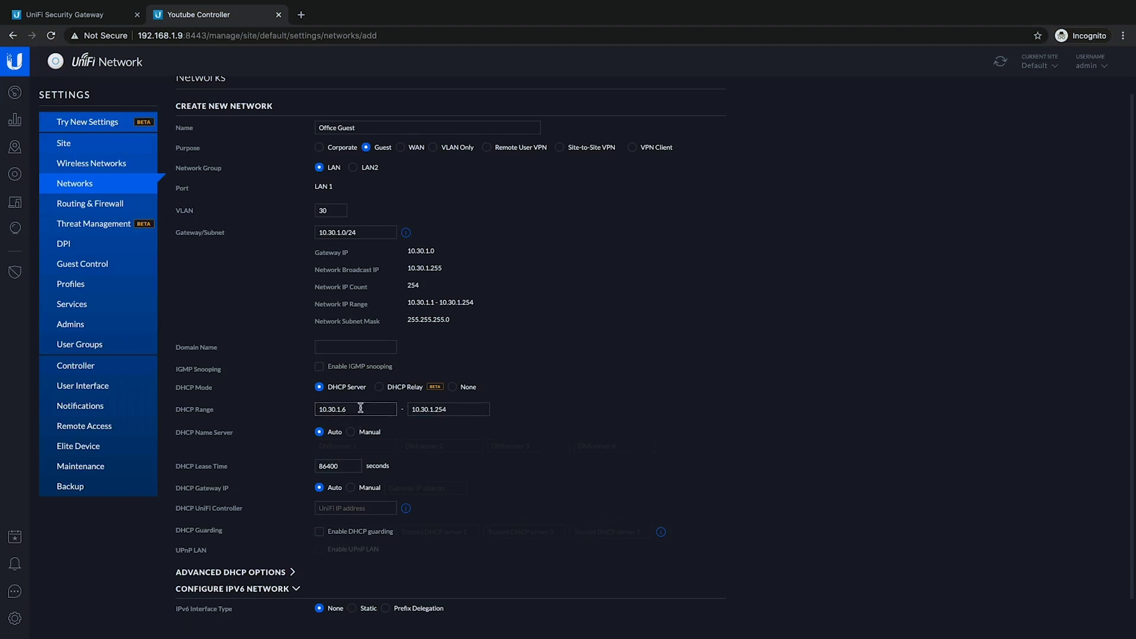
pyautogui.doubleClick(333, 467)
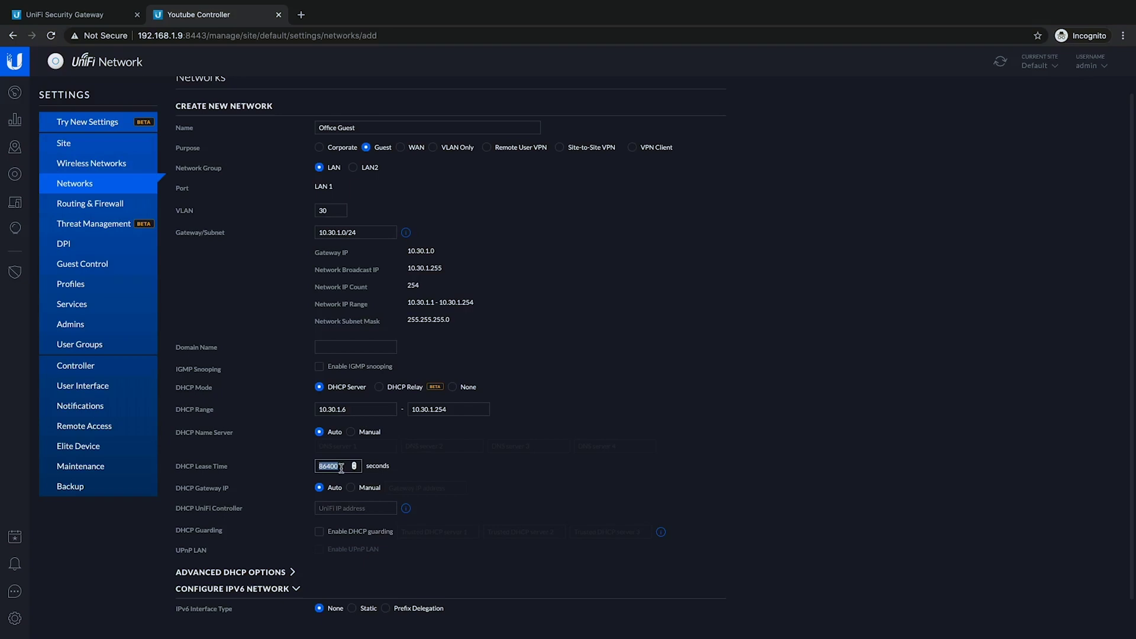
pyautogui.scroll(-1, 398, 467)
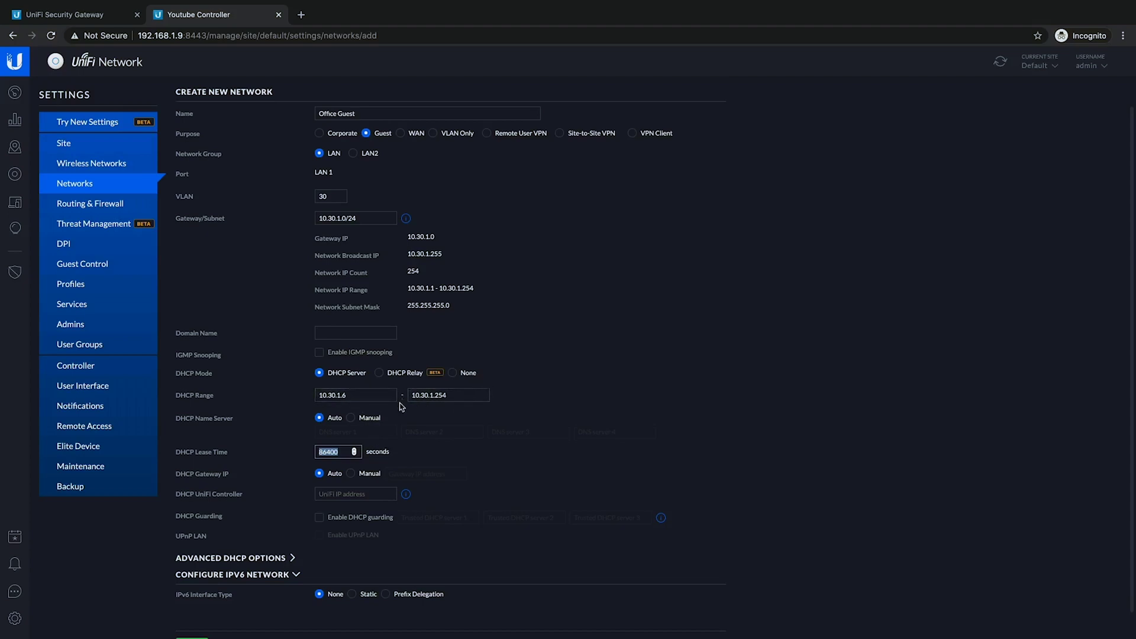
pyautogui.scroll(-2, 407, 413)
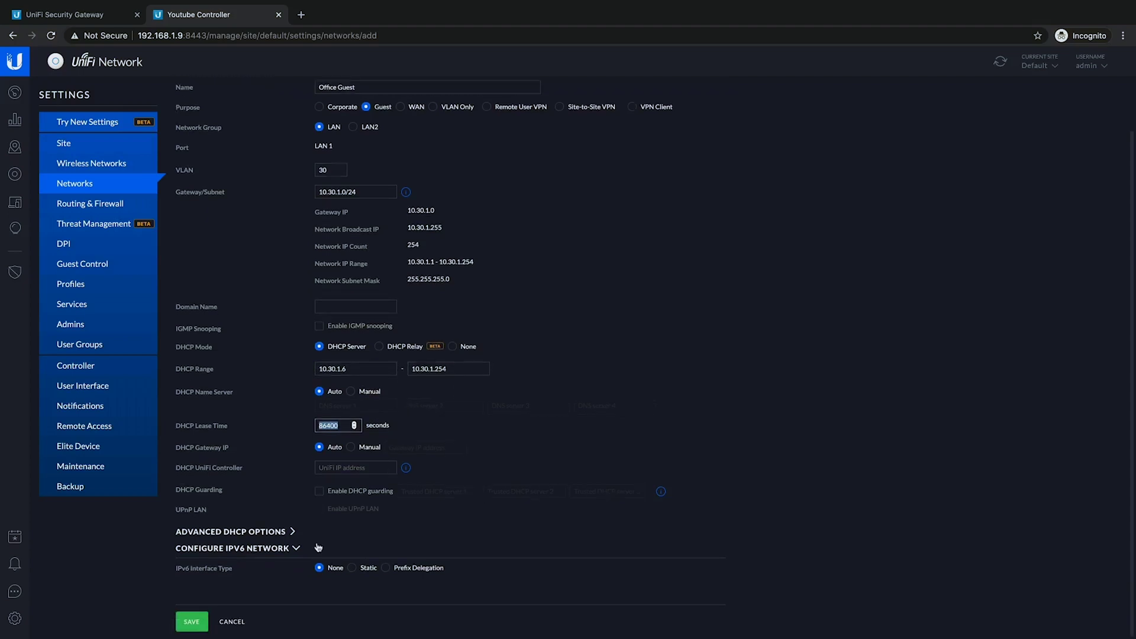
pyautogui.click(193, 621)
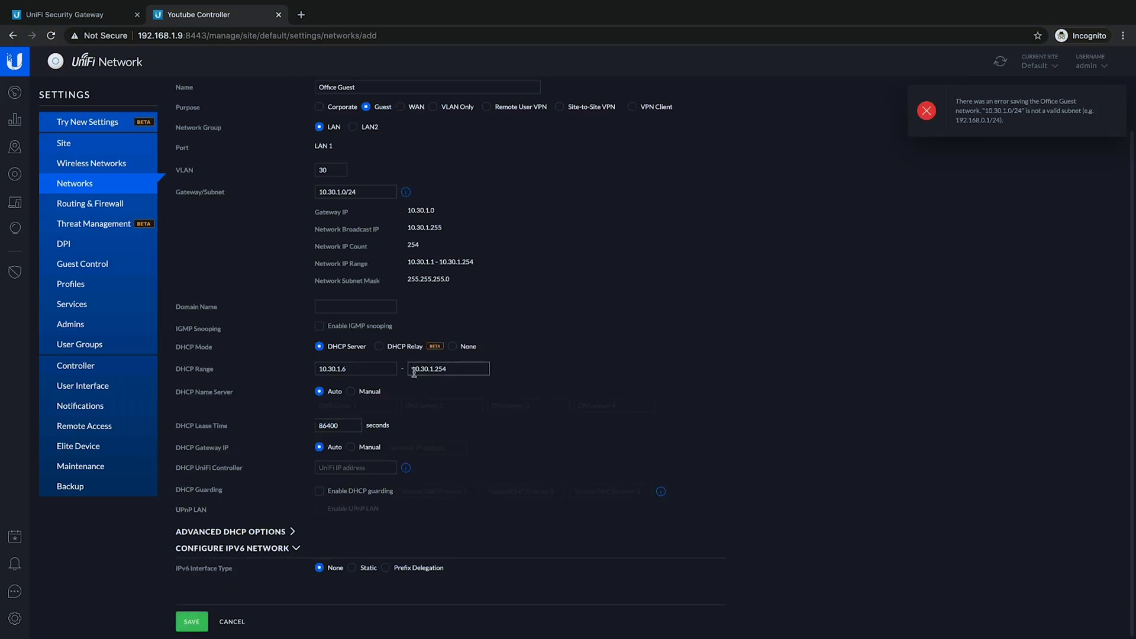
# Change the Office Guest gateway/subnet to 10.1.30.0/24 with a matching updated DHCP range, and try to save the network
pyautogui.scroll(2, 414, 373)
pyautogui.scroll(1, 416, 376)
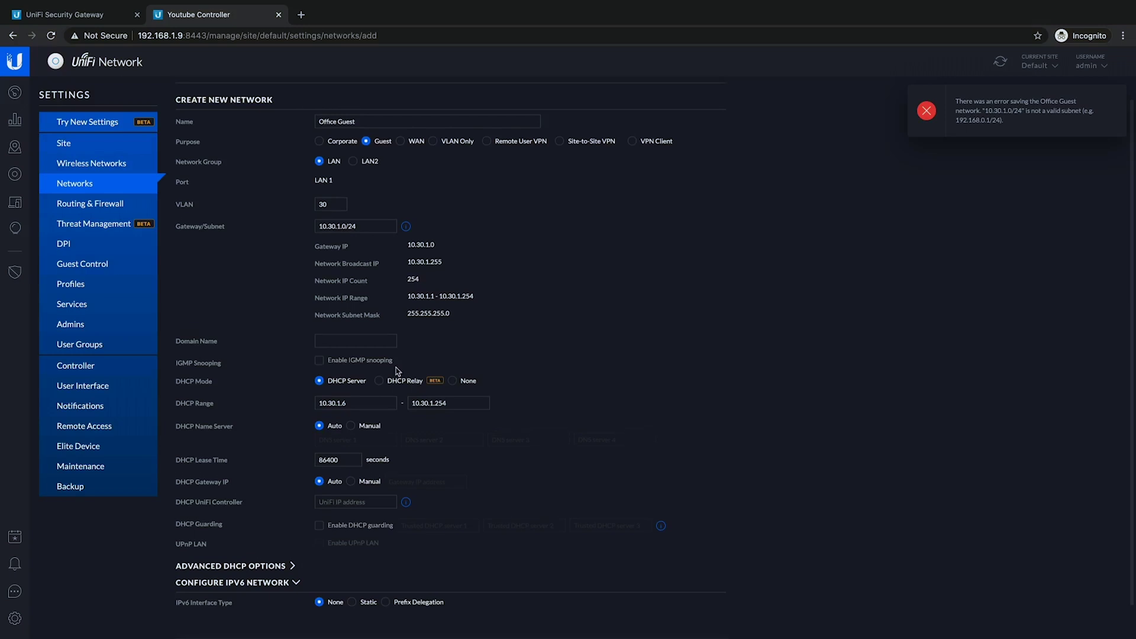
pyautogui.click(336, 227)
pyautogui.press('BackSpace')
pyautogui.press('BackSpace')
pyautogui.press('BackSpace')
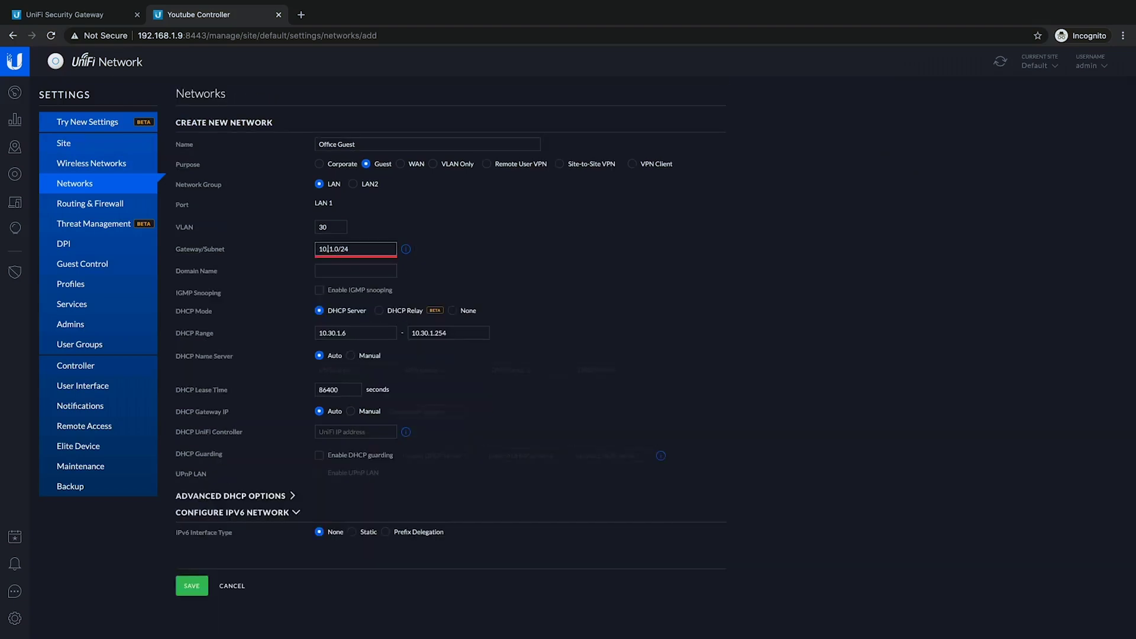
pyautogui.write('1.')
pyautogui.press('BackSpace')
pyautogui.write('30.')
pyautogui.click(455, 251)
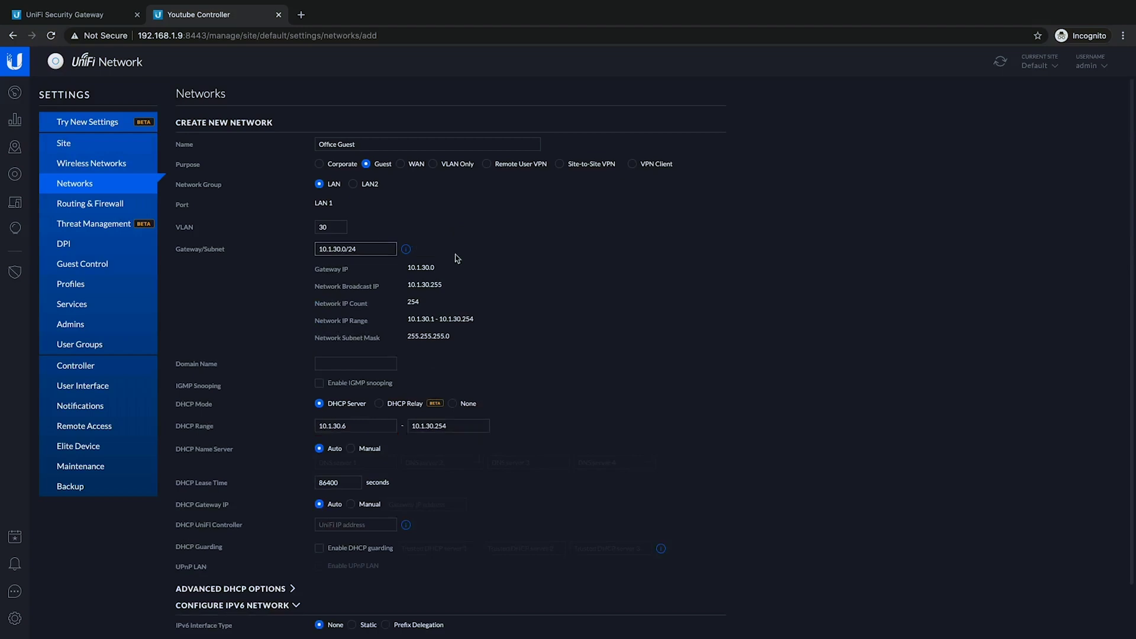
pyautogui.scroll(-1, 355, 474)
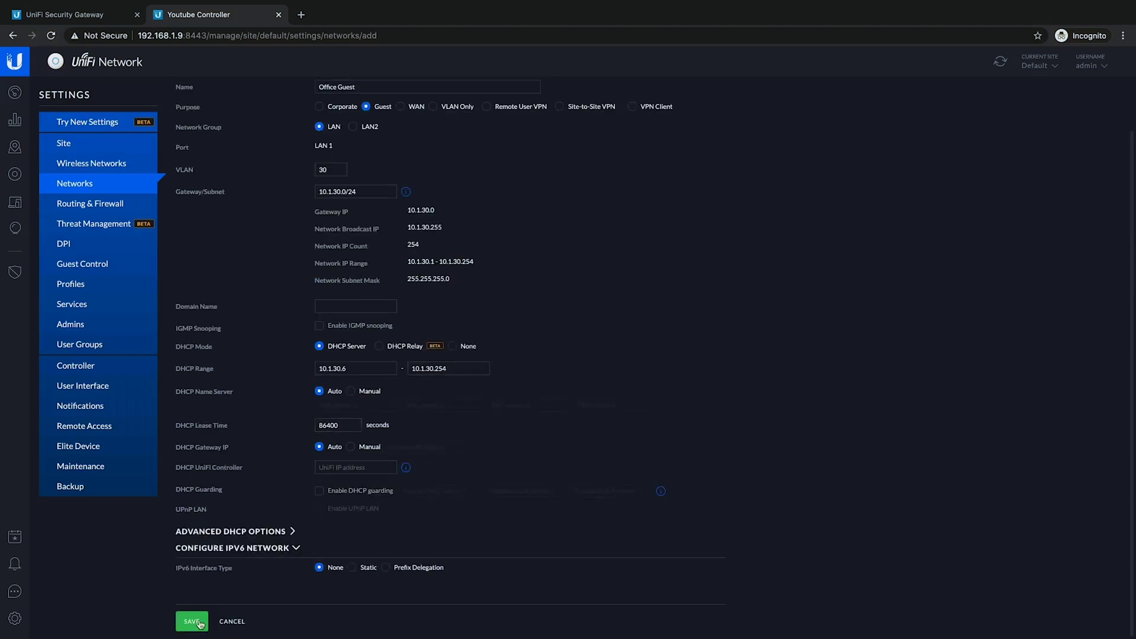
pyautogui.click(192, 621)
# Correct the Office Guest gateway/subnet to 10.1.30.1/24 and save the network
pyautogui.click(350, 191)
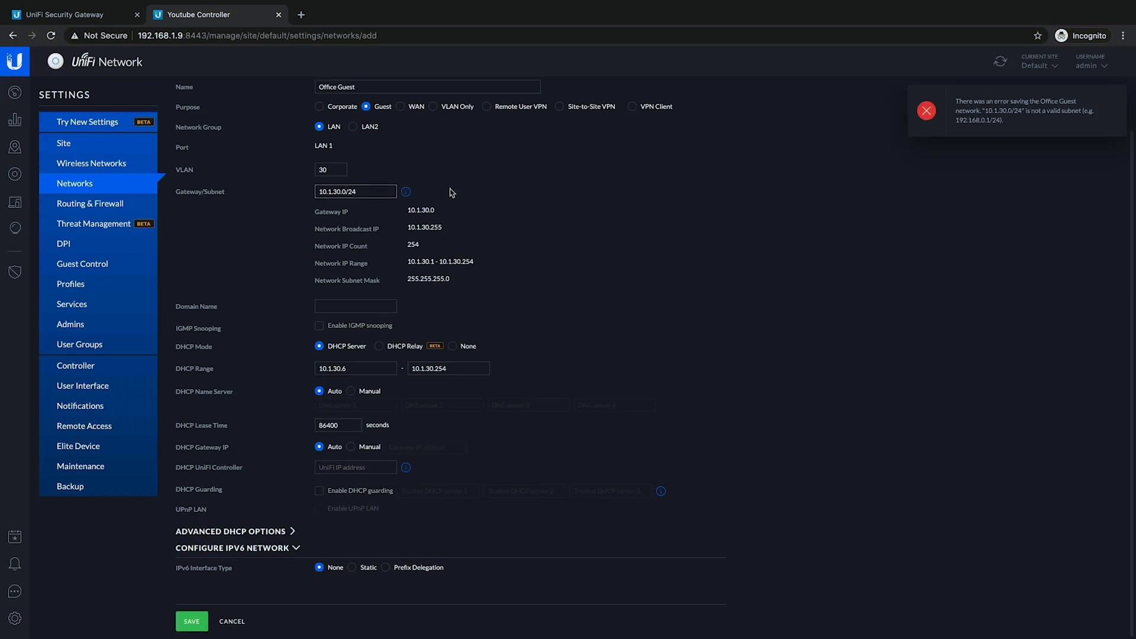
pyautogui.press('BackSpace')
pyautogui.write('1')
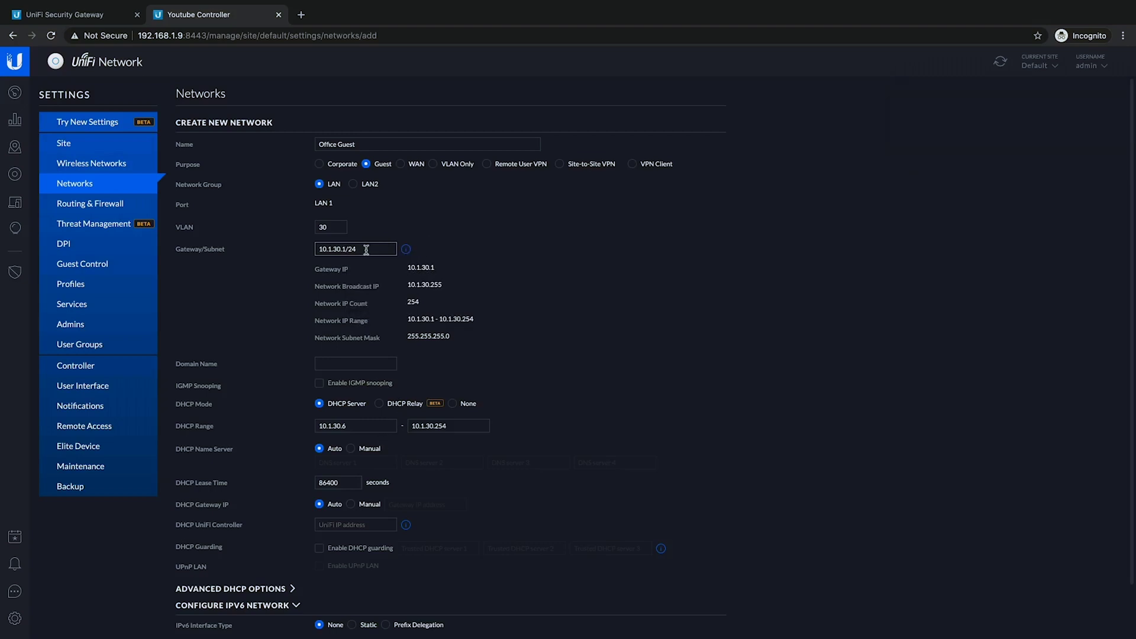
pyautogui.scroll(-1, 307, 301)
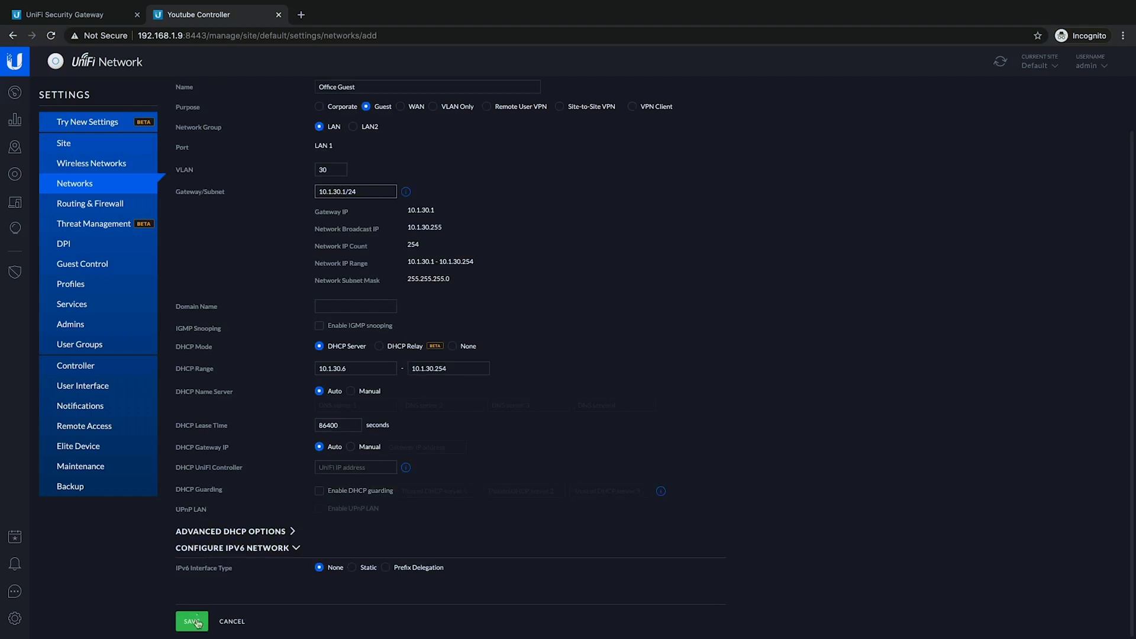
pyautogui.click(193, 622)
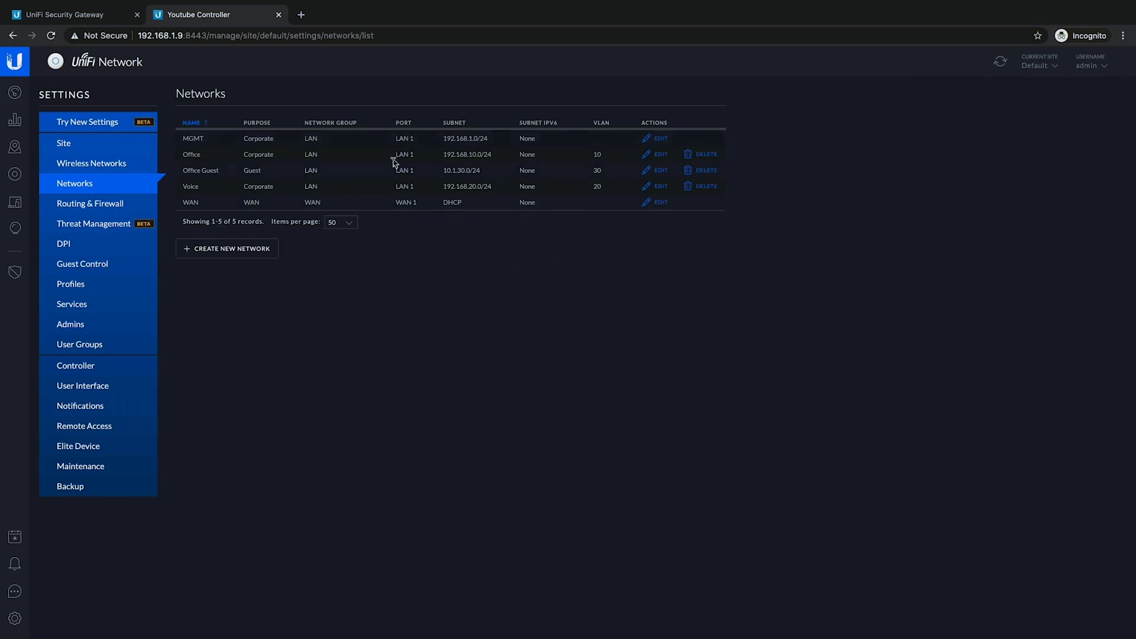
# Enable VLAN use with ID 10 on the Youtube Test wireless network and save the change
pyautogui.click(126, 168)
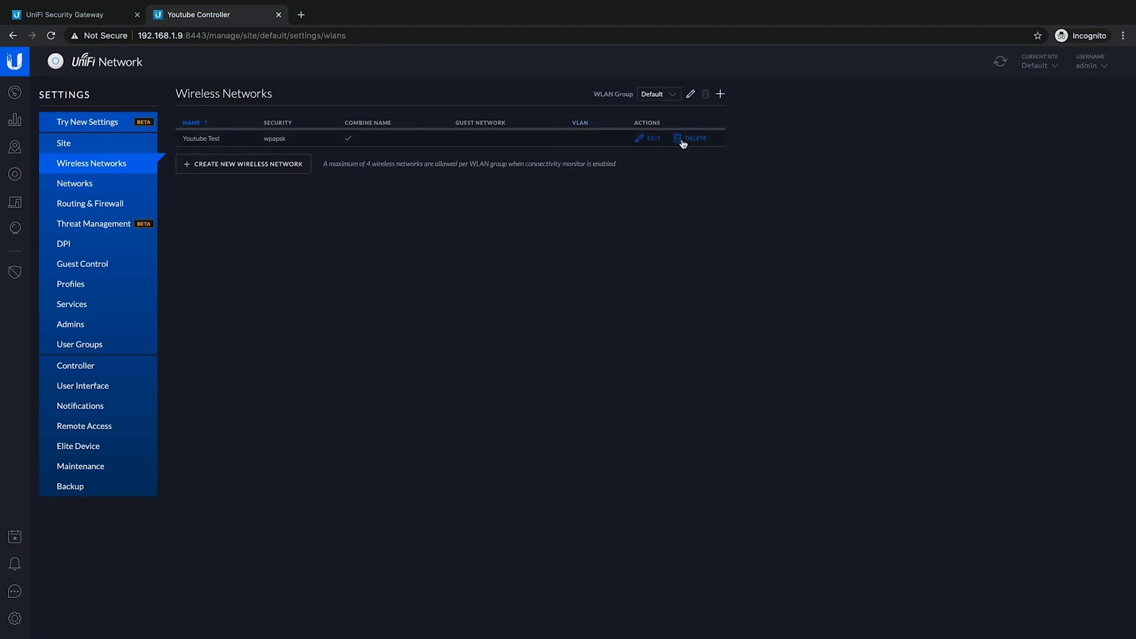
pyautogui.click(652, 139)
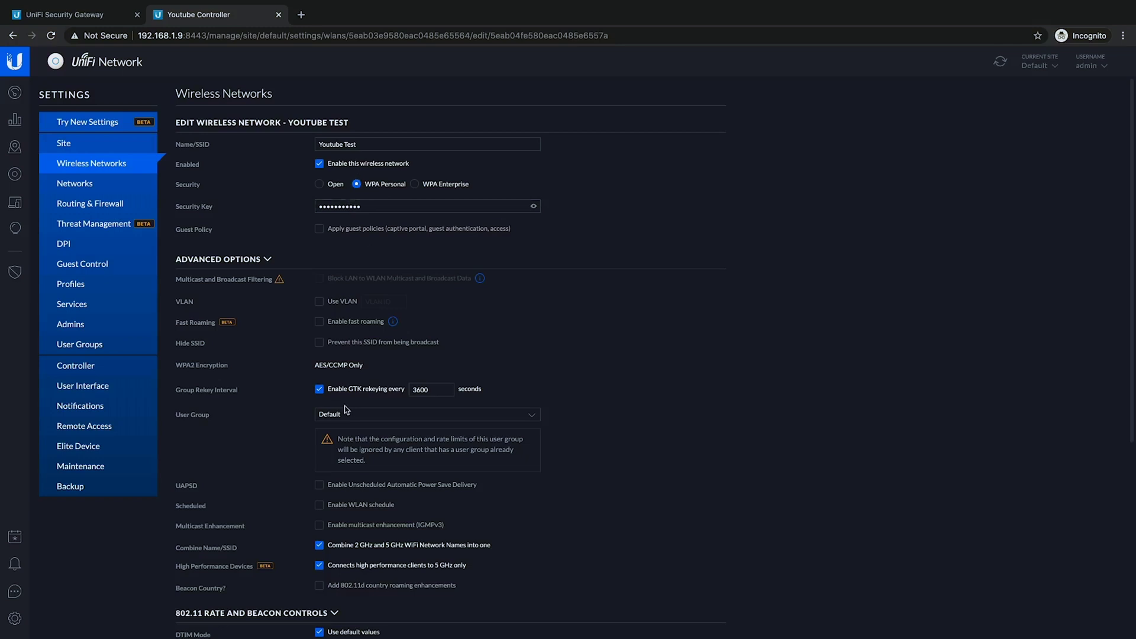
pyautogui.click(320, 302)
pyautogui.click(385, 302)
pyautogui.write('10')
pyautogui.scroll(-1, 387, 320)
pyautogui.scroll(-1, 361, 226)
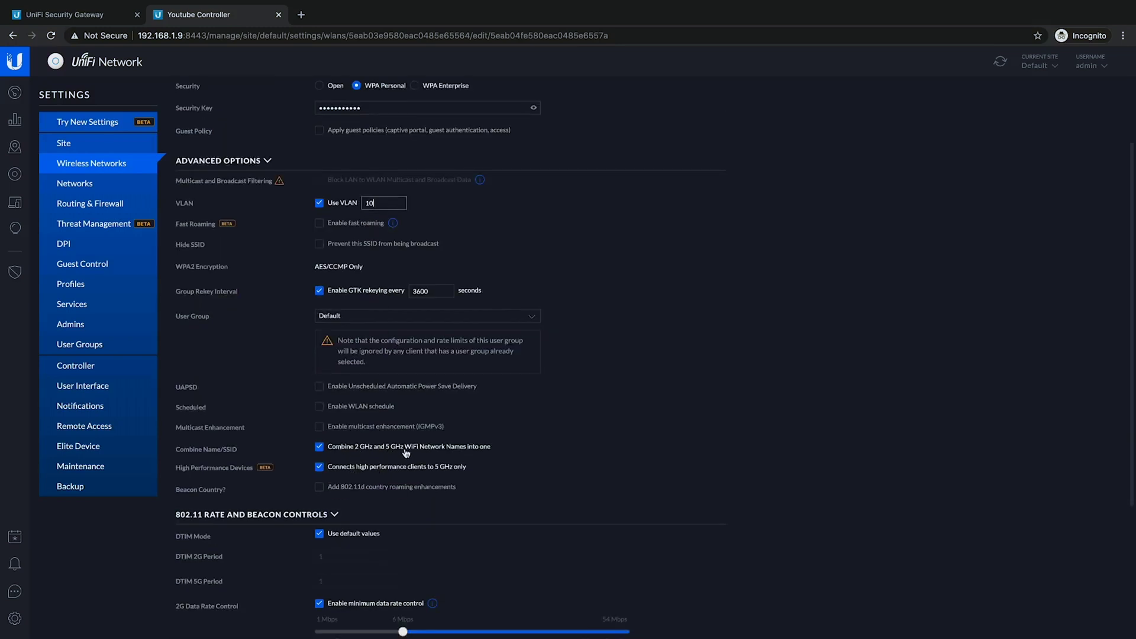
pyautogui.scroll(-1, 406, 454)
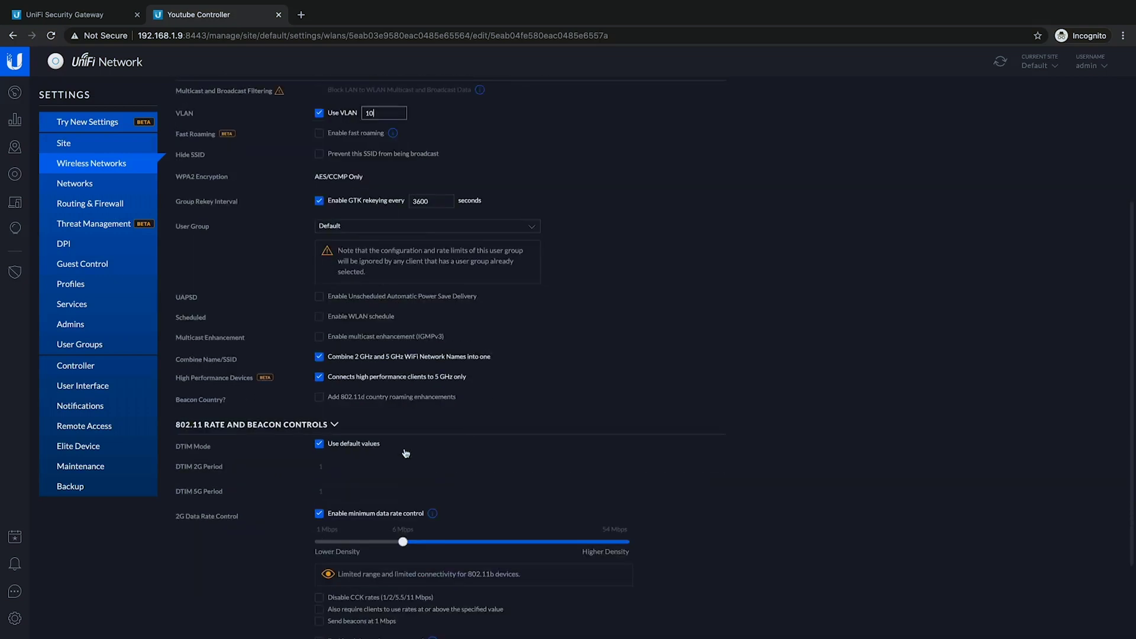
pyautogui.scroll(-1, 404, 378)
pyautogui.click(189, 623)
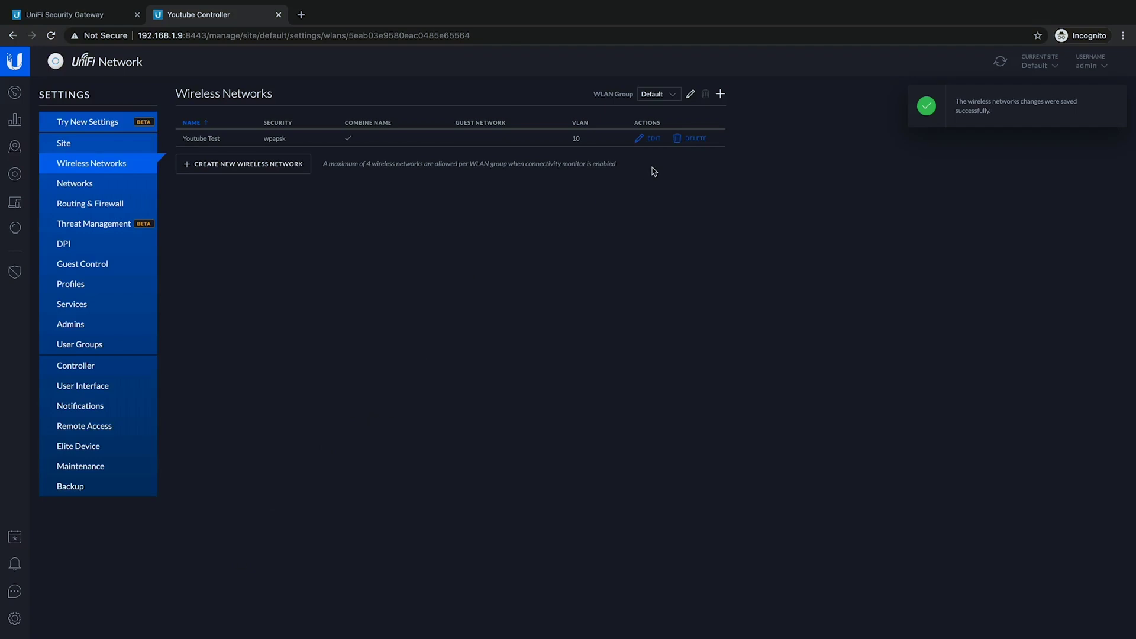
# Start an advanced Wi-Fi network in the new settings, name it Guest and enter its Wi-Fi password
pyautogui.click(74, 123)
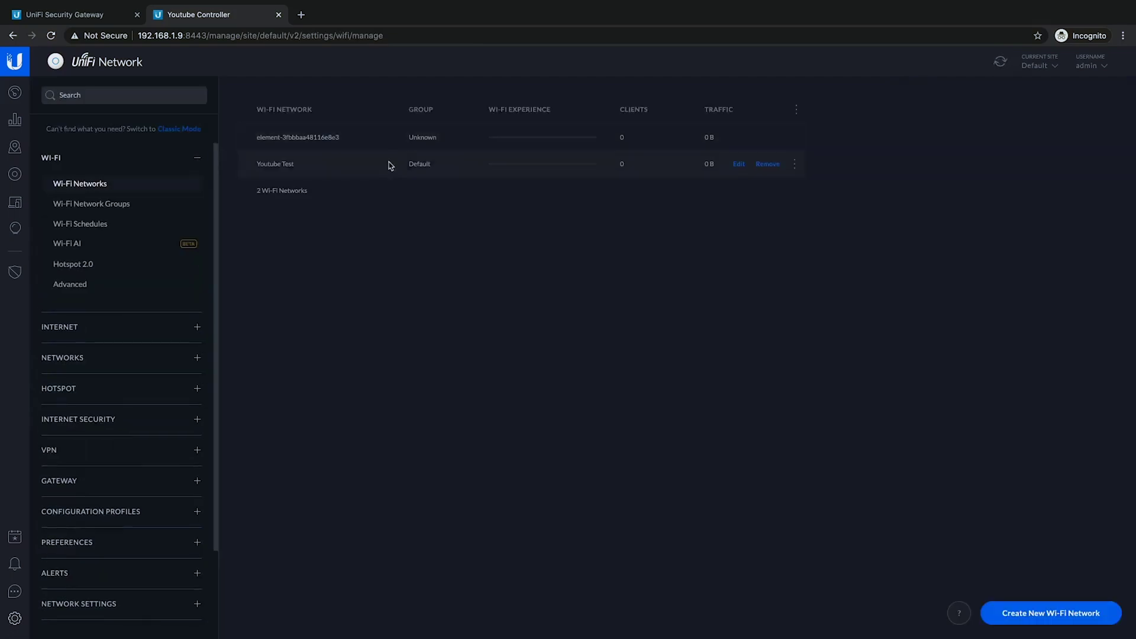
pyautogui.moveTo(348, 135)
pyautogui.click(1060, 616)
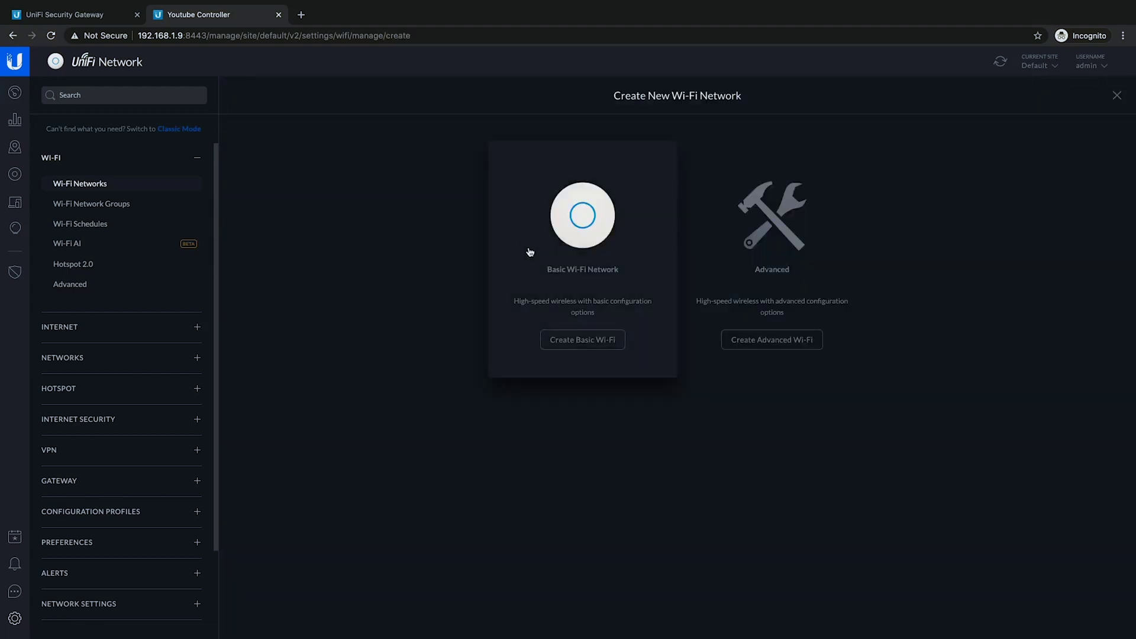
pyautogui.click(764, 347)
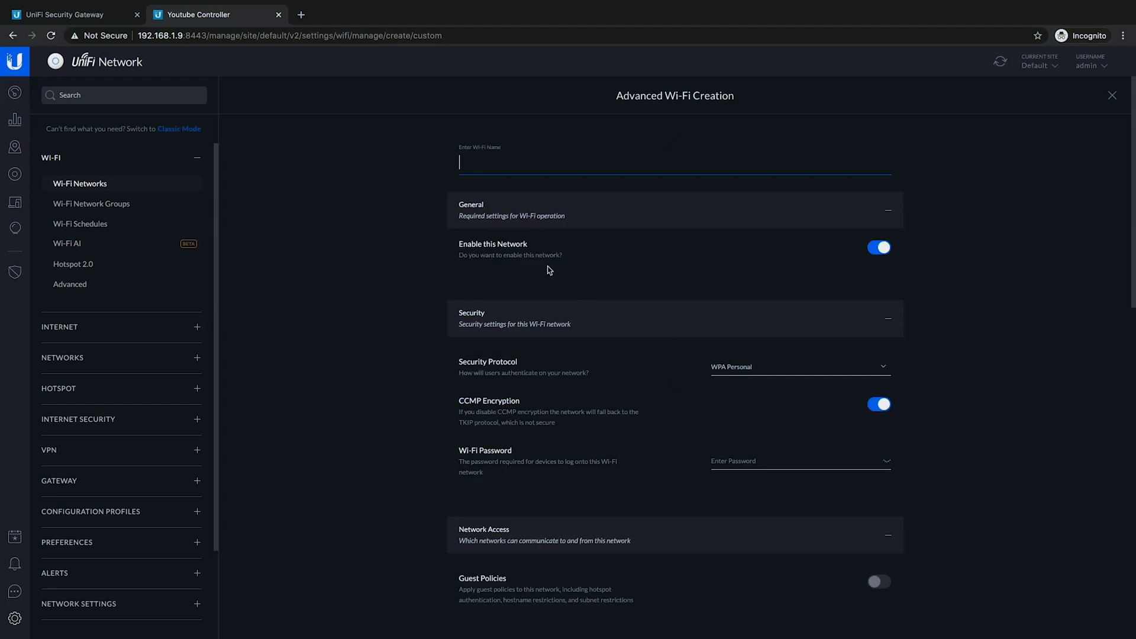
pyautogui.write('Guest')
pyautogui.scroll(-3, 777, 355)
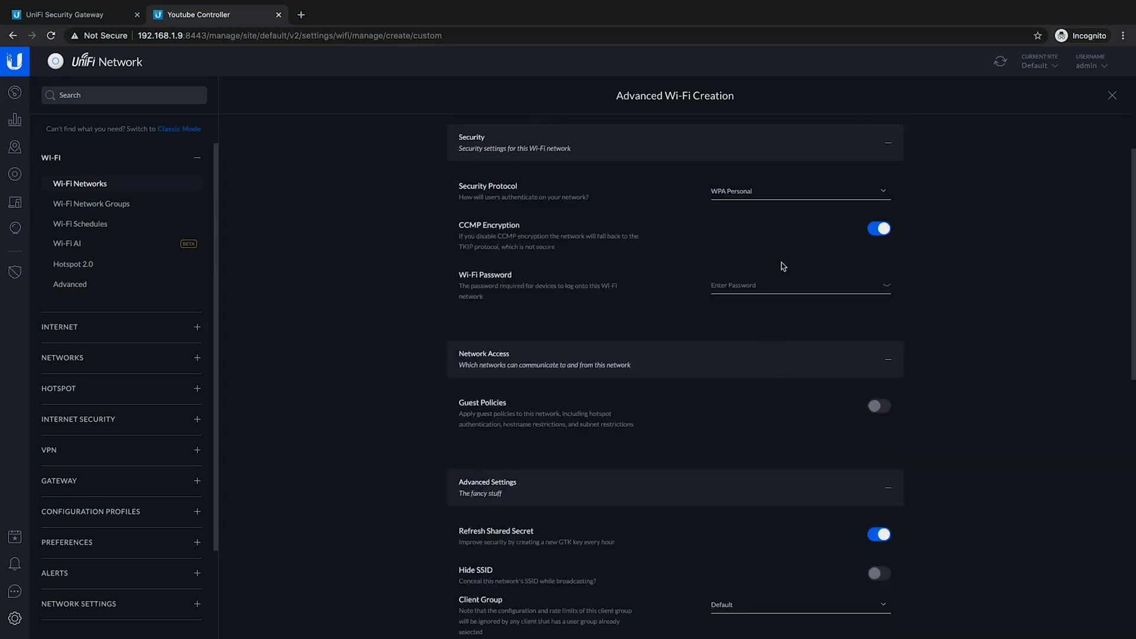
pyautogui.click(738, 284)
pyautogui.scroll(-1, 841, 307)
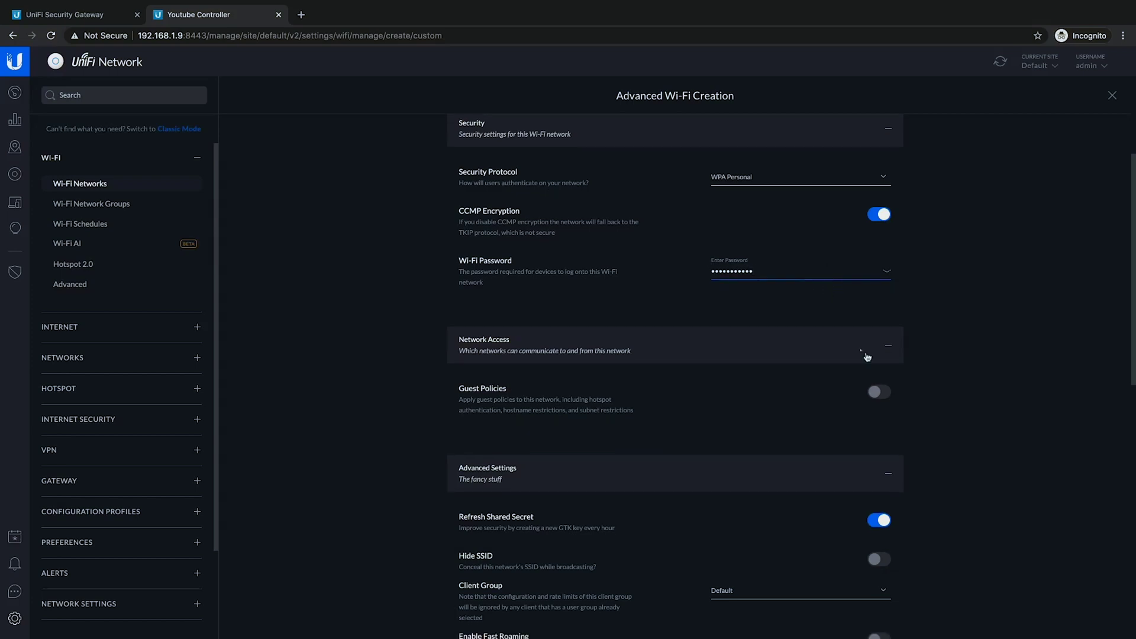
# Apply guest policies and VLAN ID 30 to the Guest Wi-Fi network, and finish creating it
pyautogui.click(880, 393)
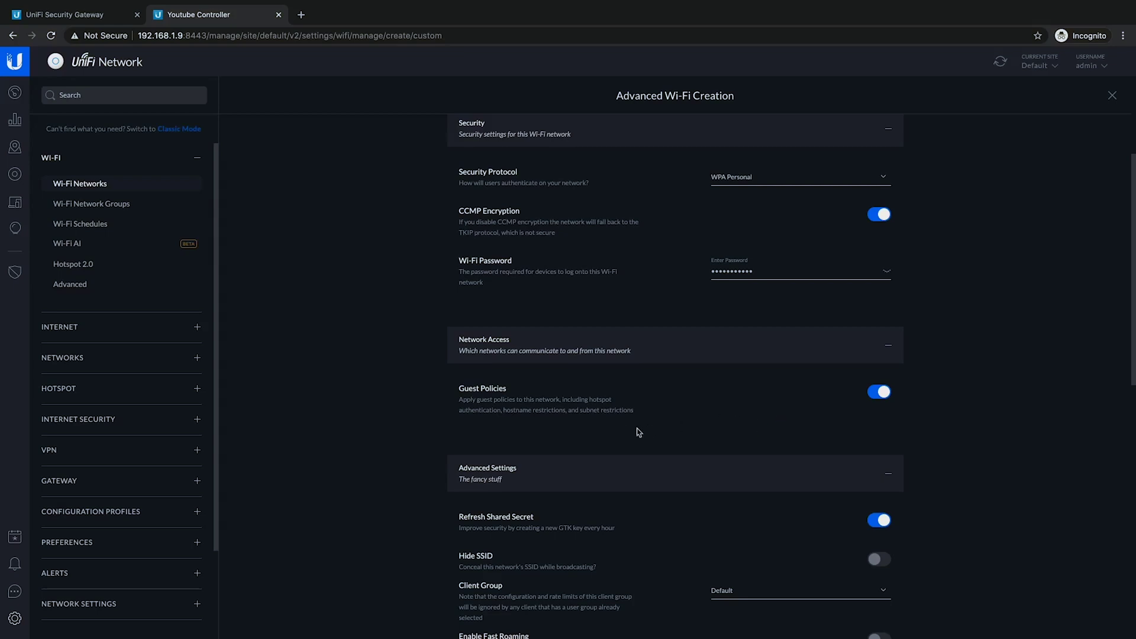
pyautogui.scroll(-3, 667, 405)
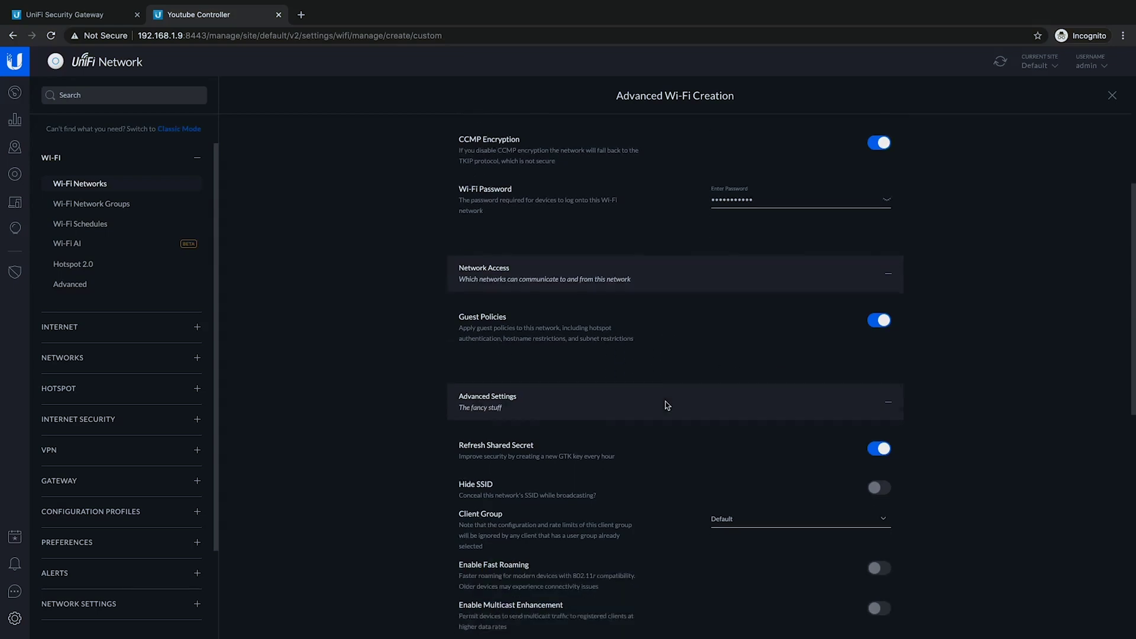
pyautogui.scroll(-5, 676, 400)
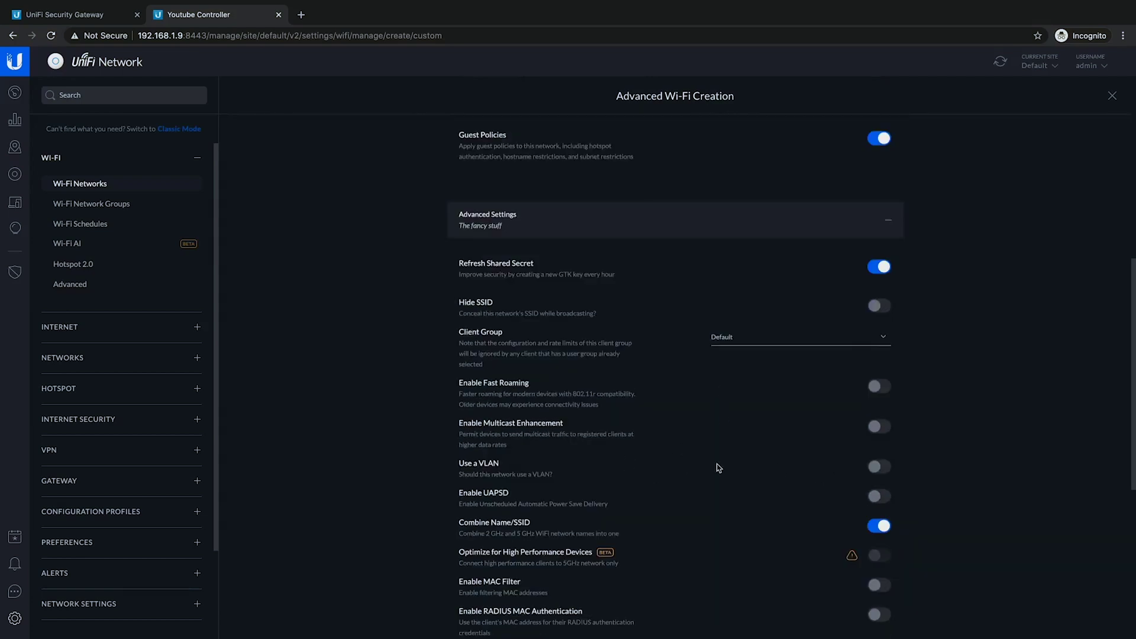
pyautogui.click(880, 470)
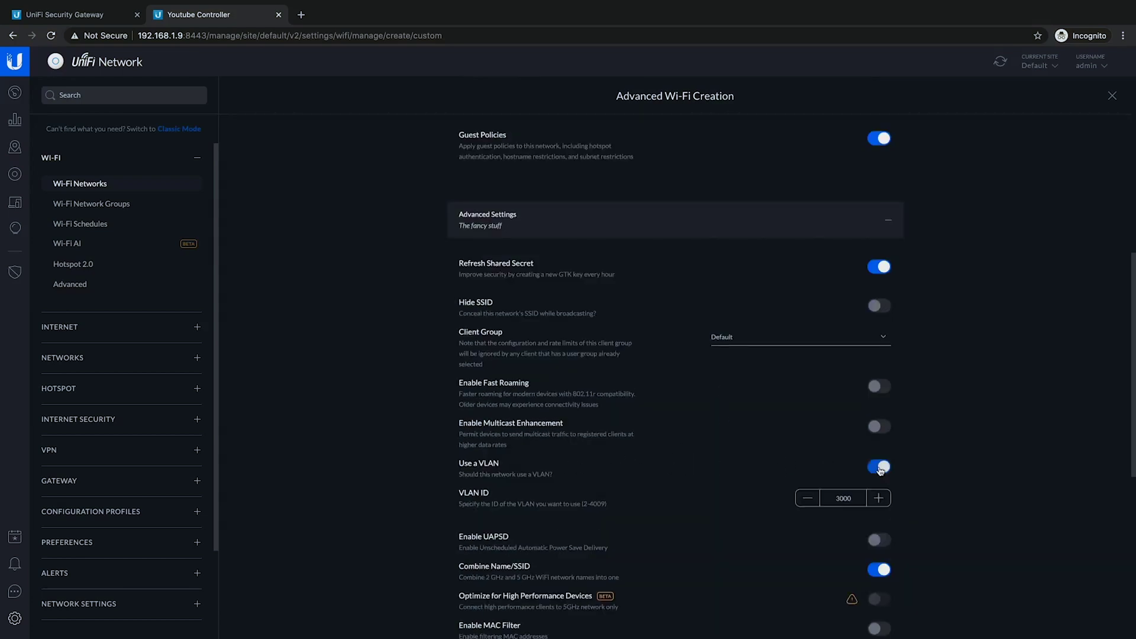
pyautogui.doubleClick(848, 497)
pyautogui.write('3')
pyautogui.scroll(-4, 847, 497)
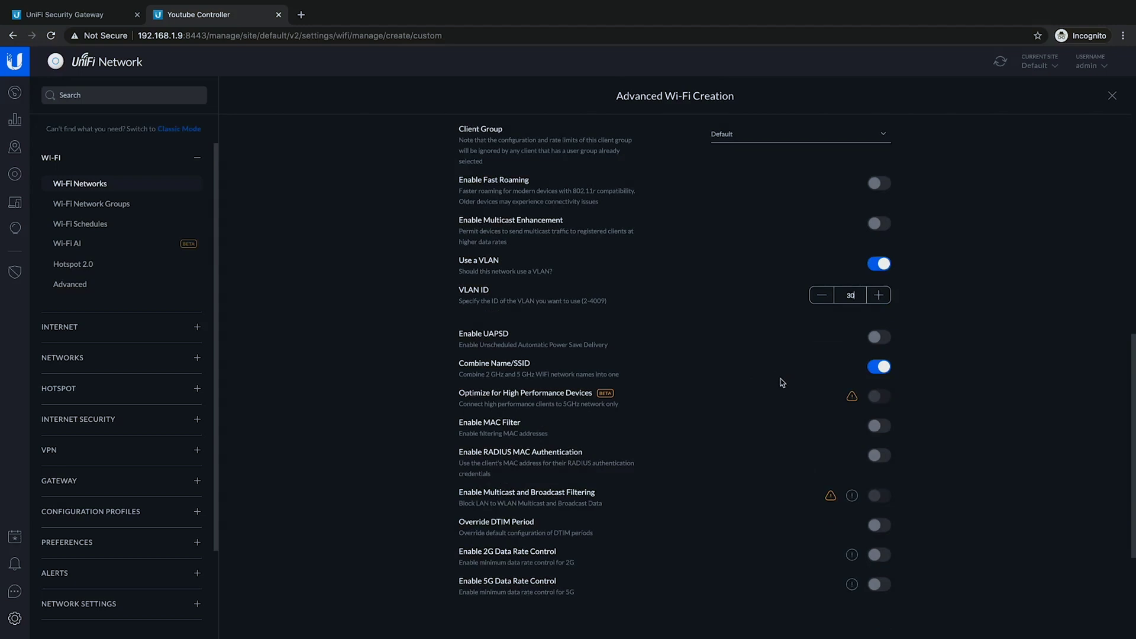
pyautogui.scroll(-1, 699, 414)
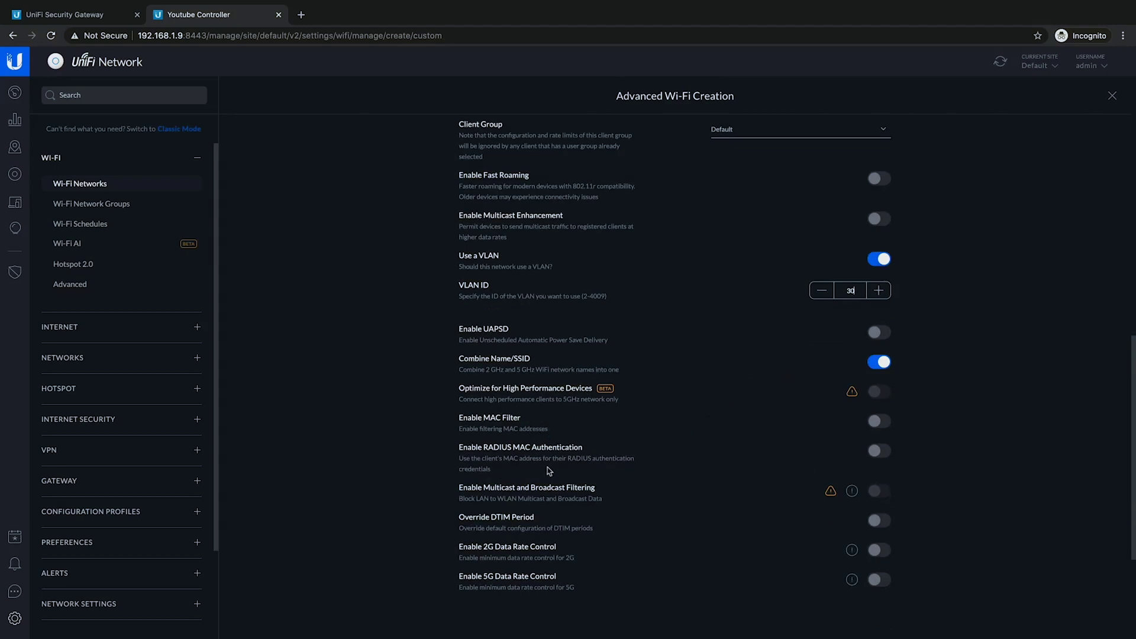
pyautogui.scroll(-2, 638, 458)
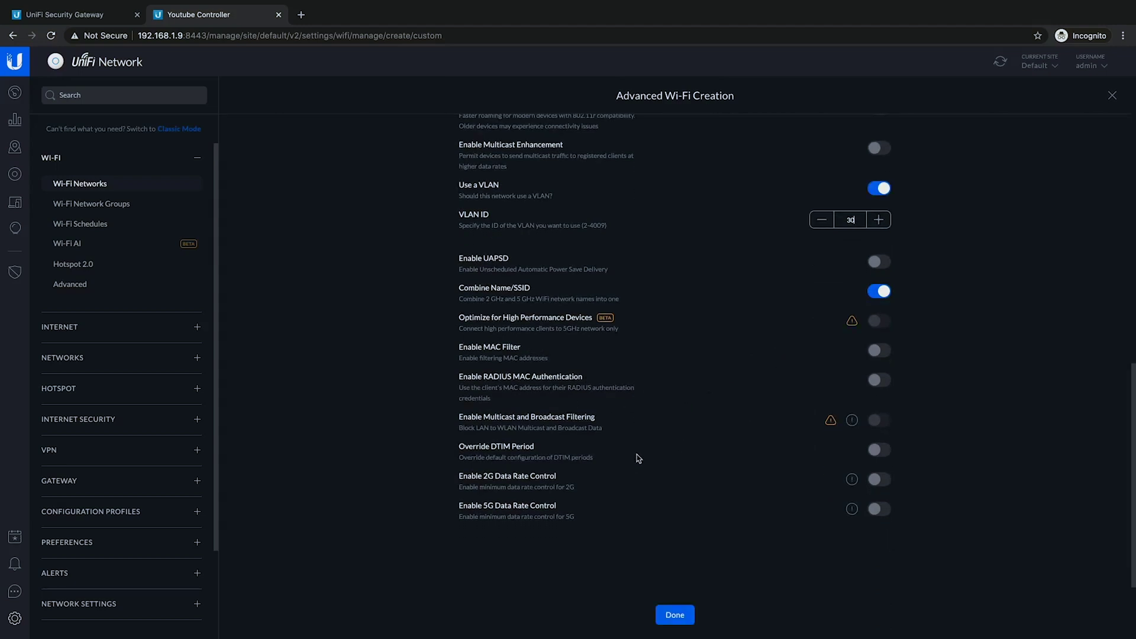
pyautogui.click(675, 615)
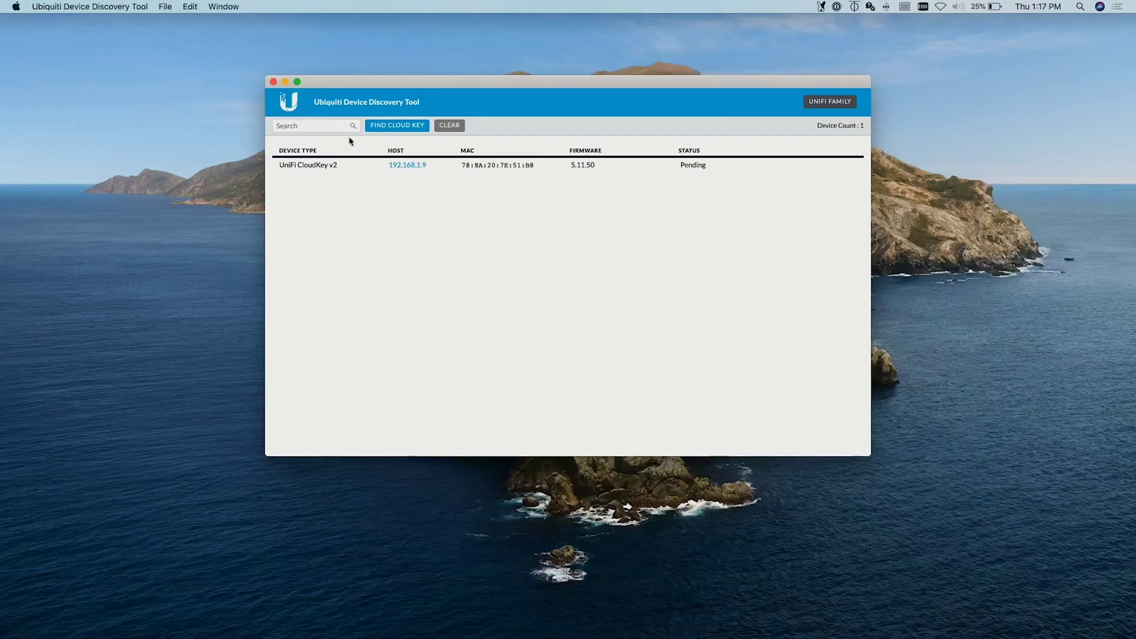
# Switch to System Preferences and view the IP details of the computer's wired network connection
pyautogui.moveTo(359, 618)
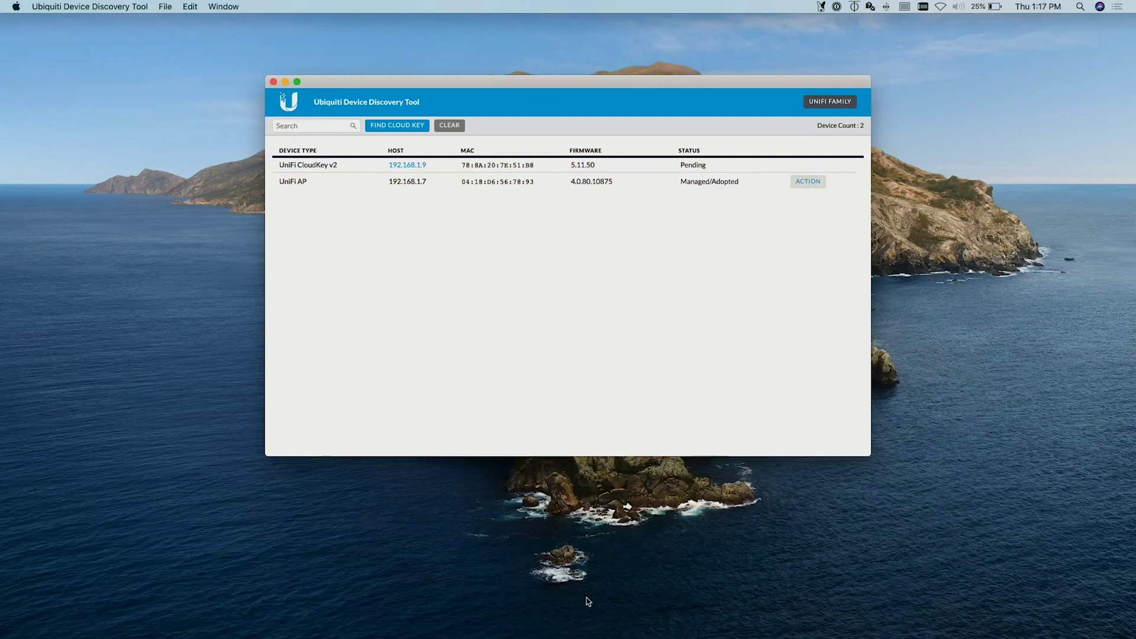
pyautogui.click(766, 620)
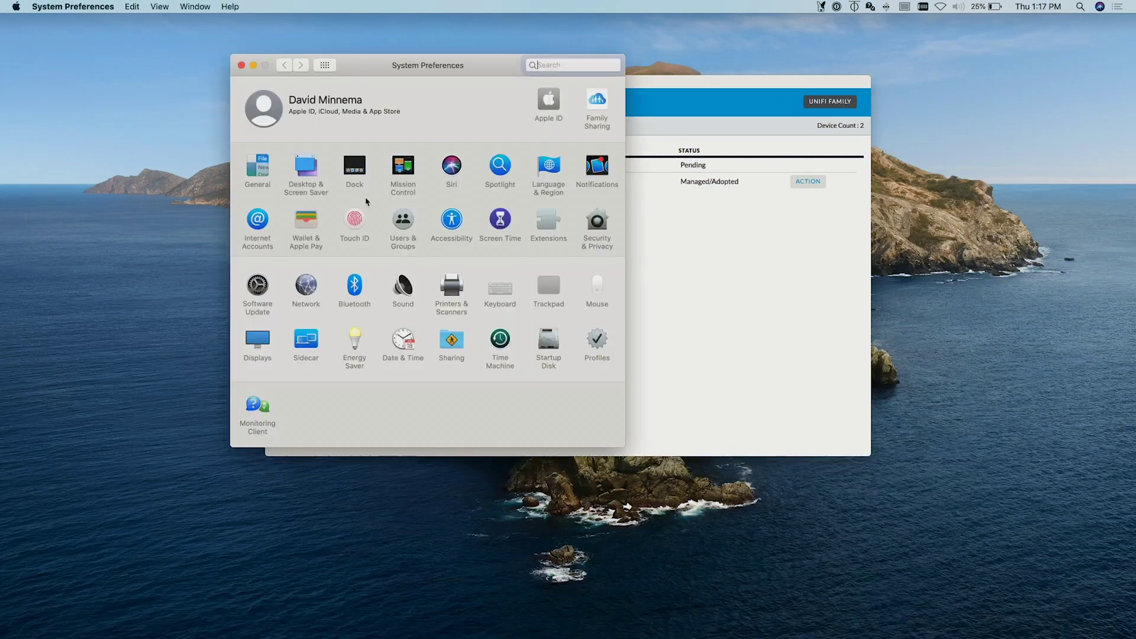
pyautogui.click(308, 285)
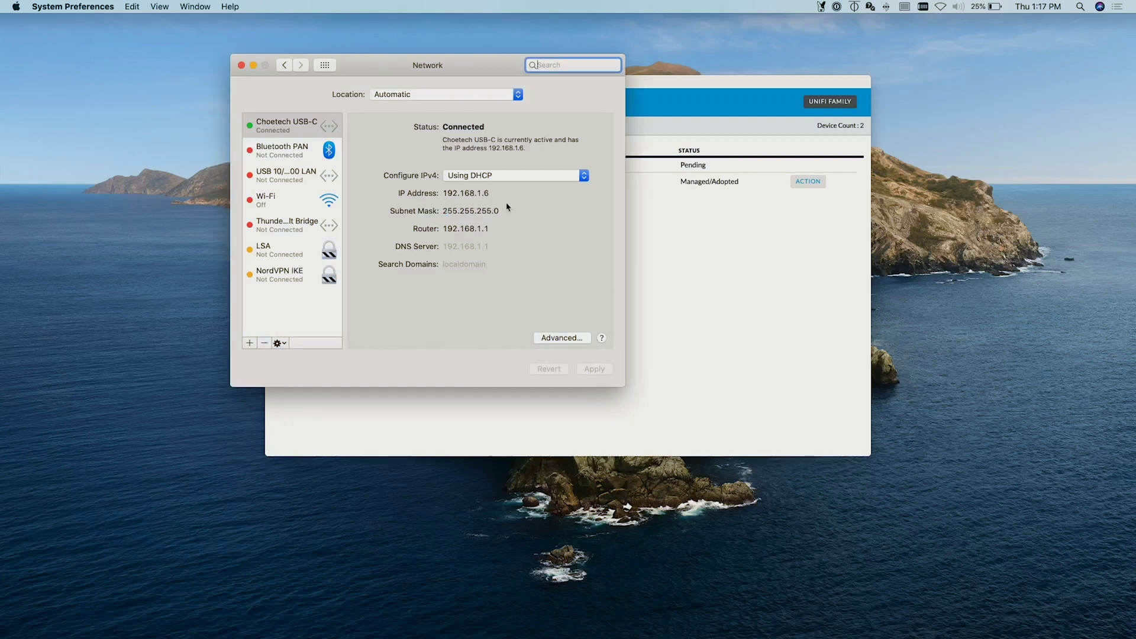
# Switch back to the UniFi controller and apply the Office (10) port profile to port 2 of the UniFi Switch Flex Mini
pyautogui.hotkey('ctrl', 'Right')
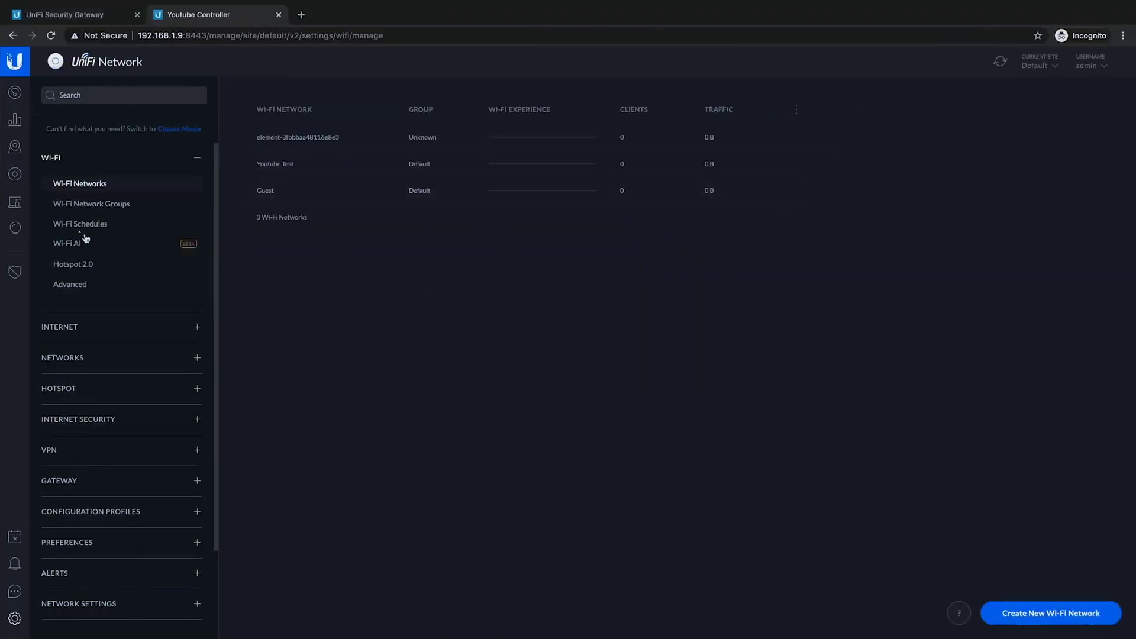
pyautogui.click(16, 175)
pyautogui.click(254, 177)
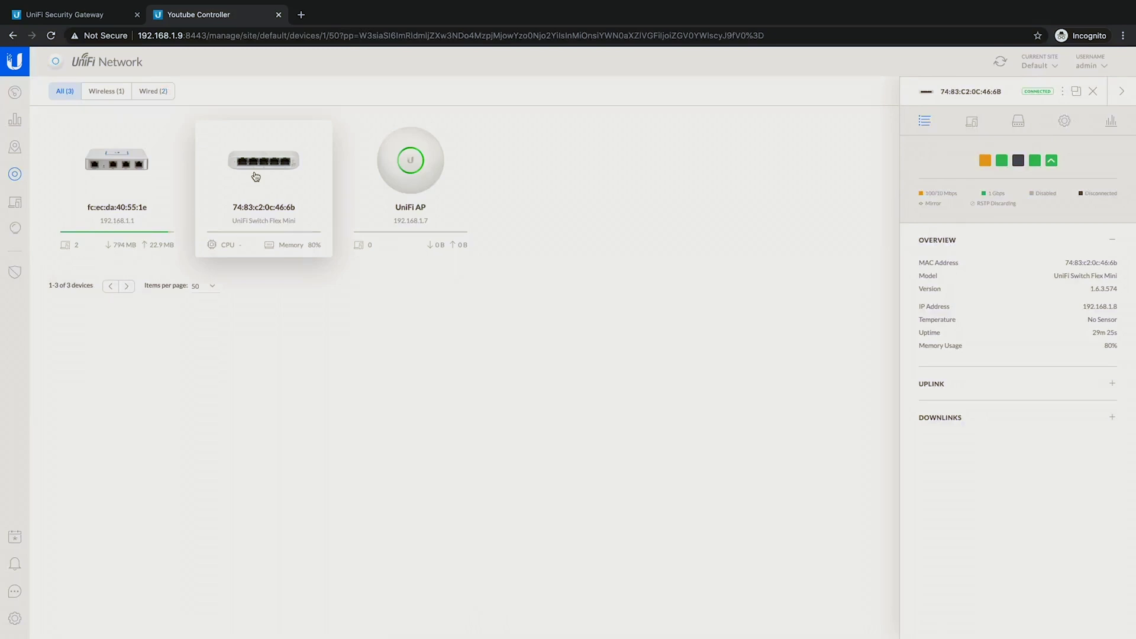
pyautogui.click(1002, 163)
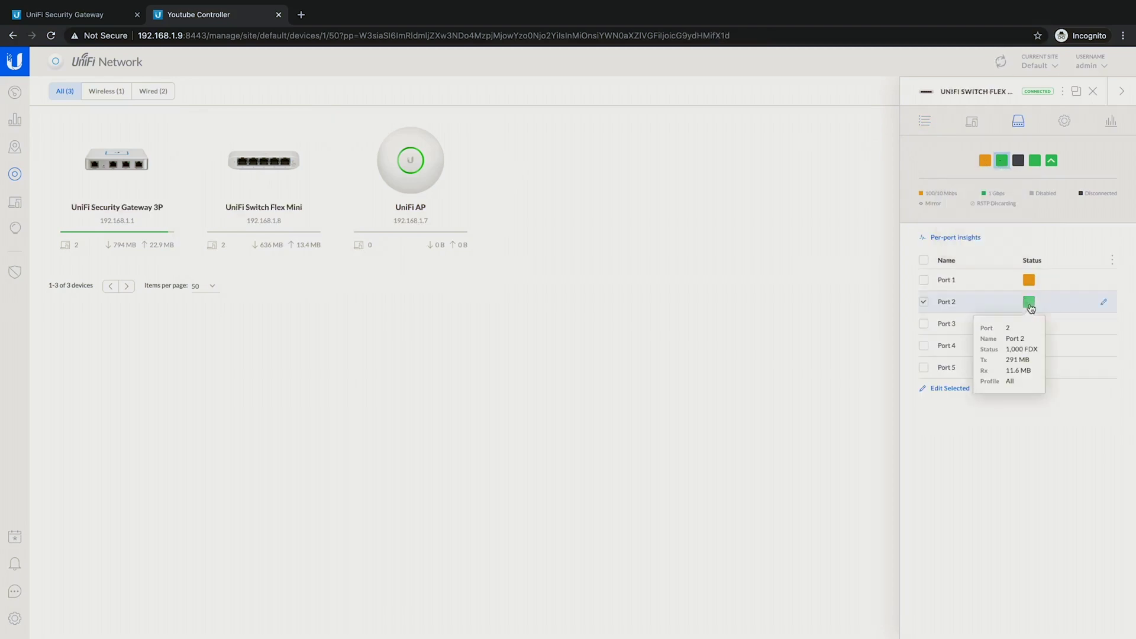
pyautogui.click(1104, 302)
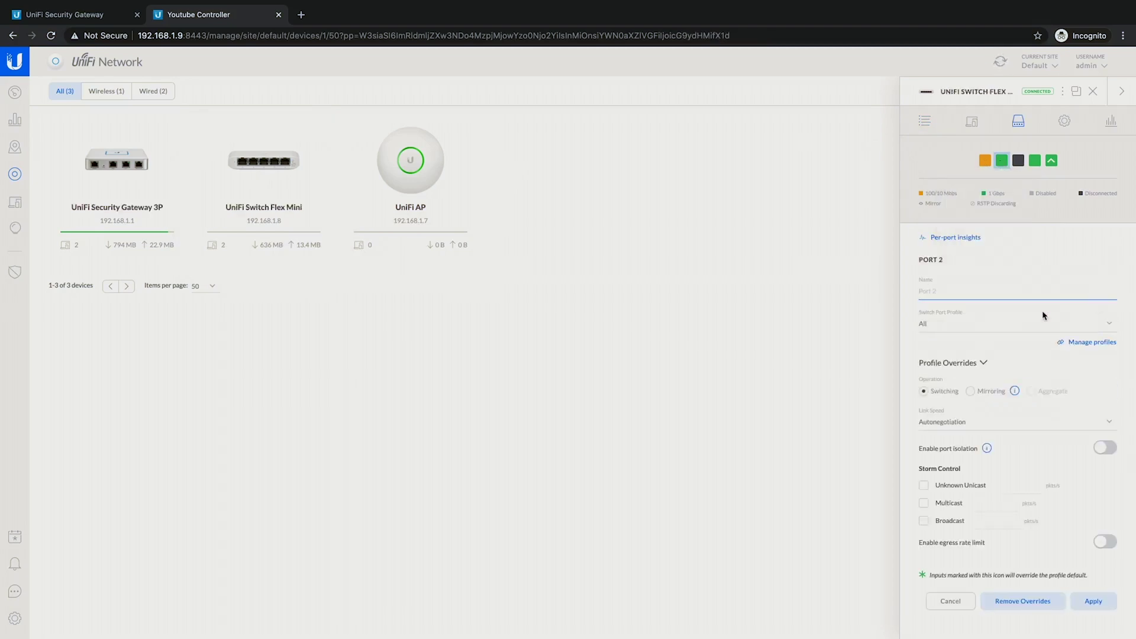
pyautogui.click(935, 330)
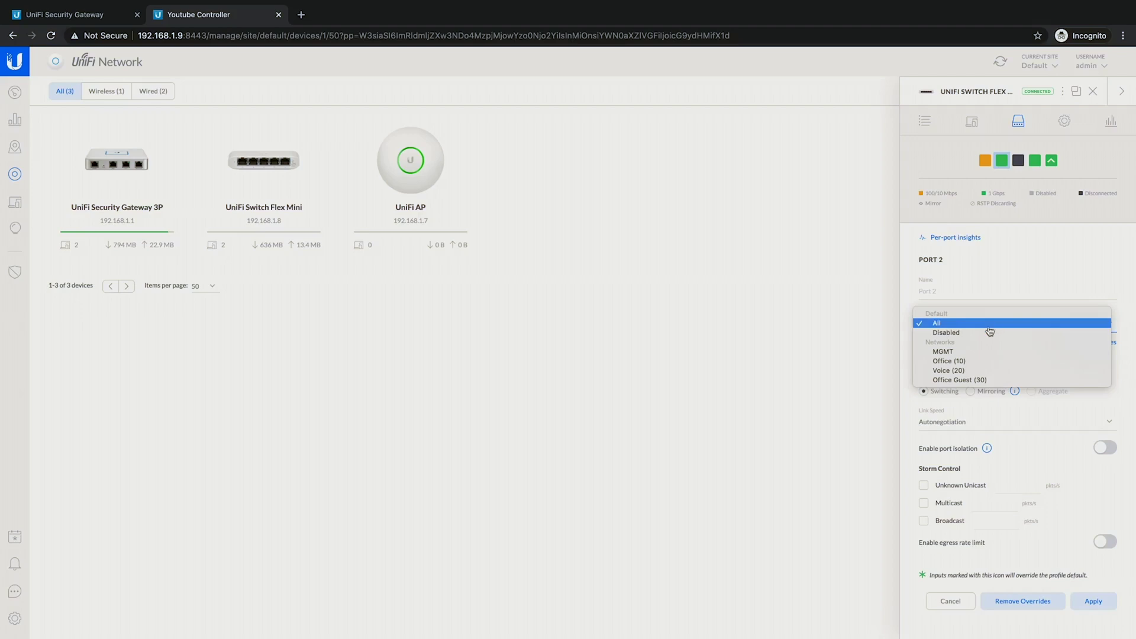
pyautogui.click(983, 362)
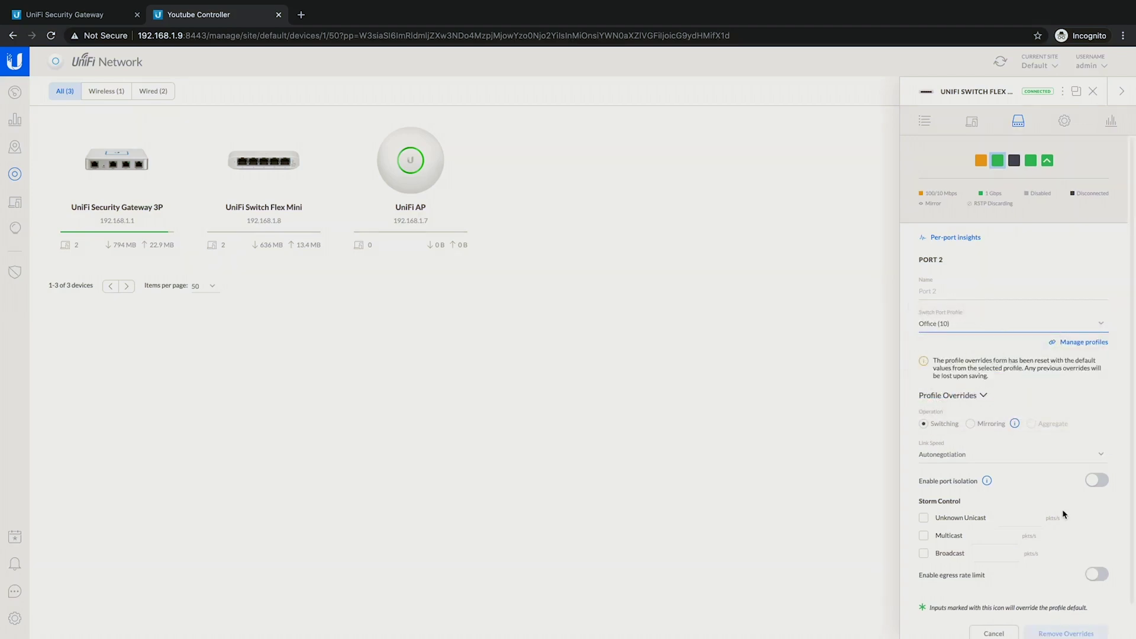
pyautogui.scroll(-1, 1050, 488)
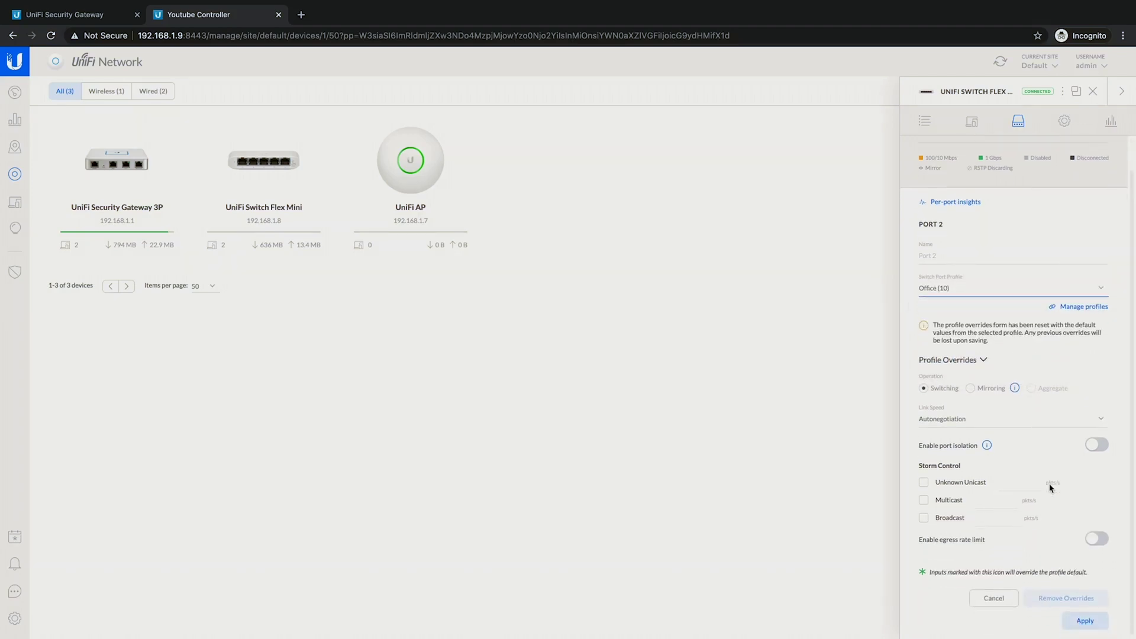
pyautogui.click(1087, 621)
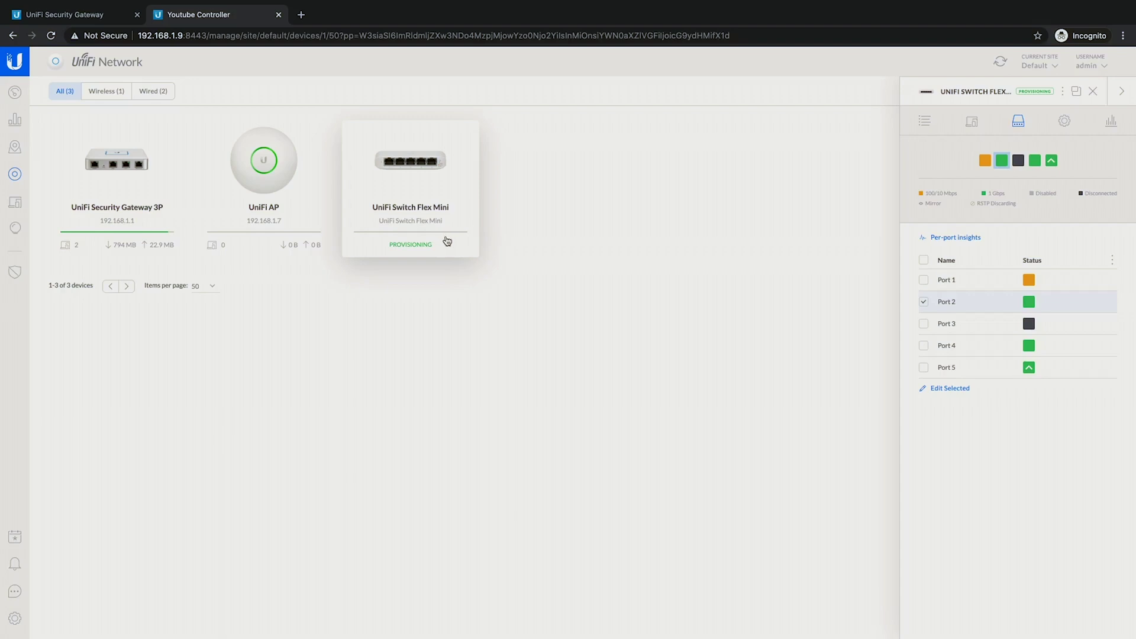
# Refresh the device data and reload the controller page to check the status of the switch's ports
pyautogui.click(1000, 61)
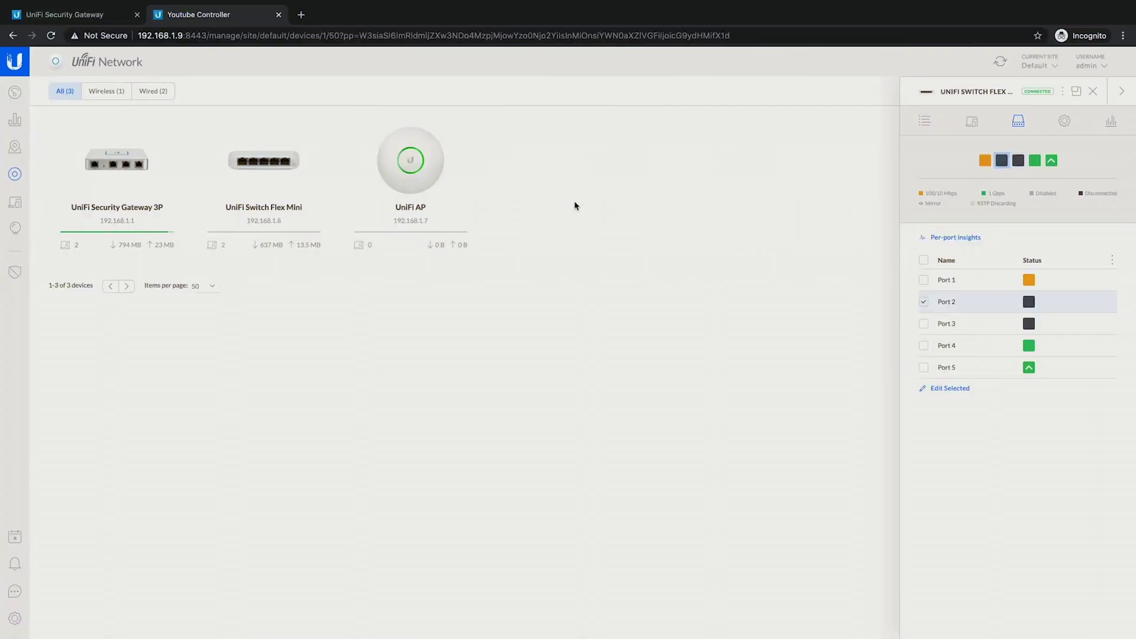
pyautogui.moveTo(51, 2)
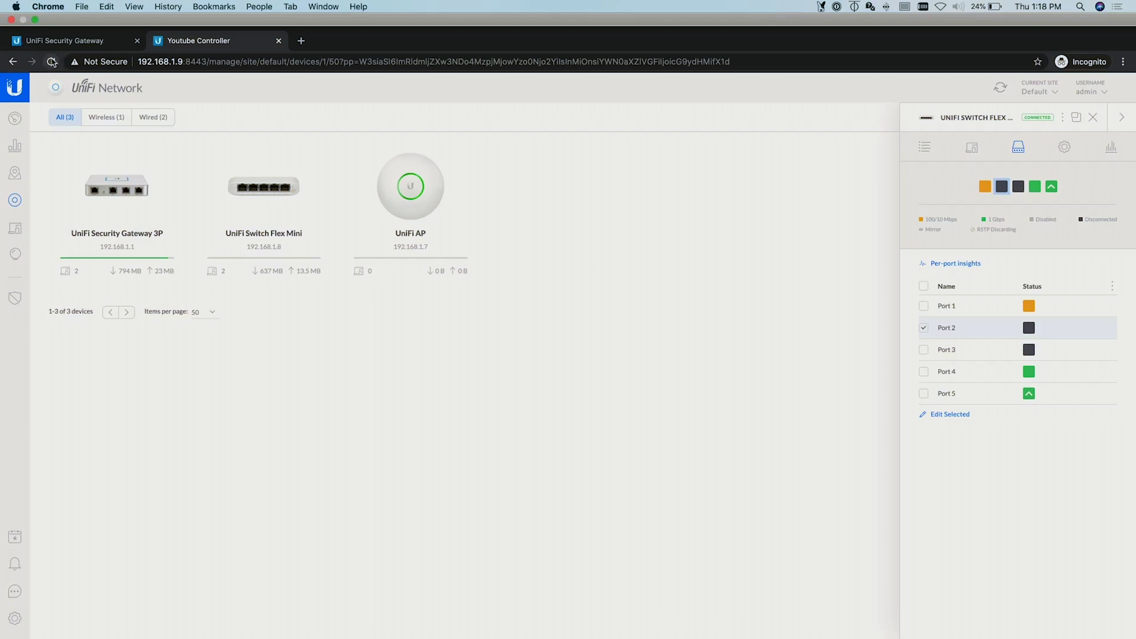
pyautogui.click(52, 62)
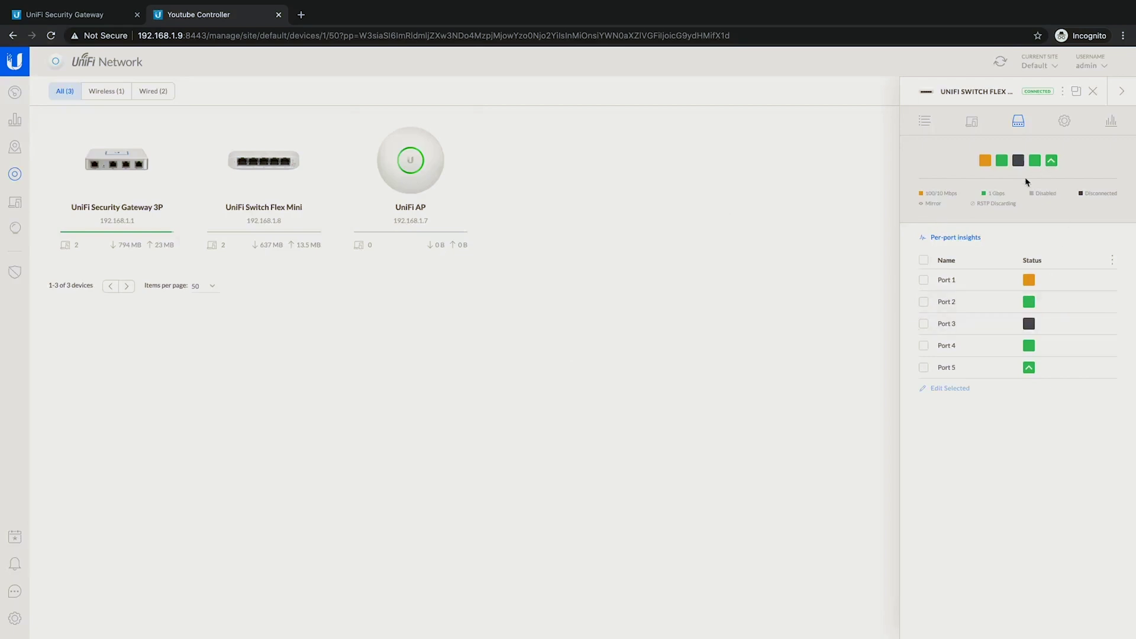
# Check the computer's IP address in System Preferences, and return to the controller to view the switch's connected clients
pyautogui.hotkey('ctrl', 'Left')
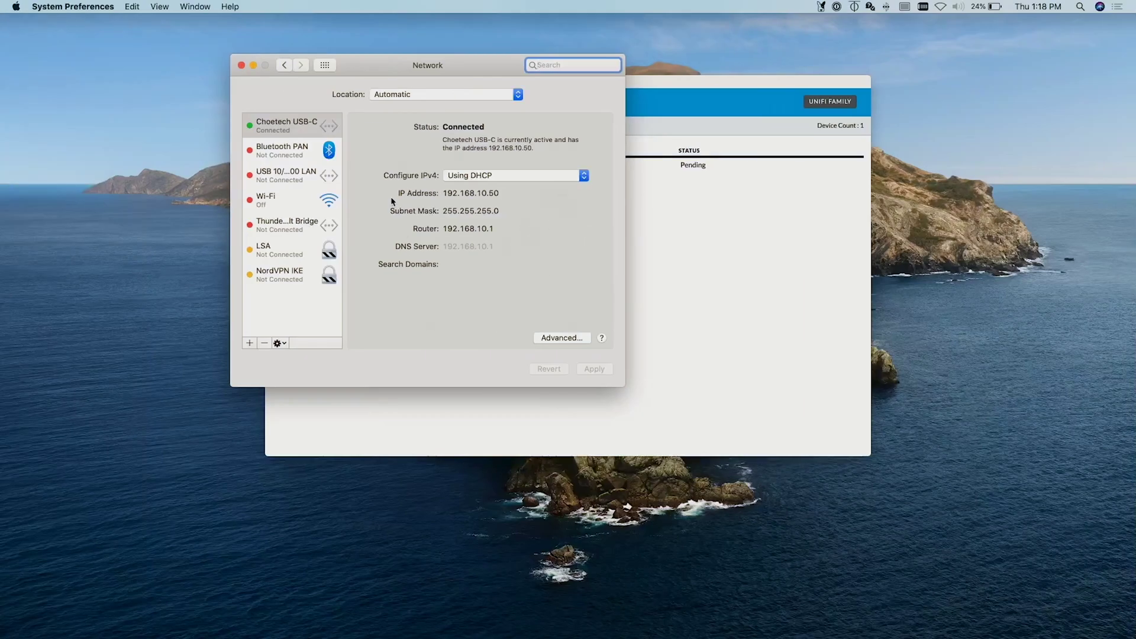
pyautogui.hotkey('ctrl', 'Right')
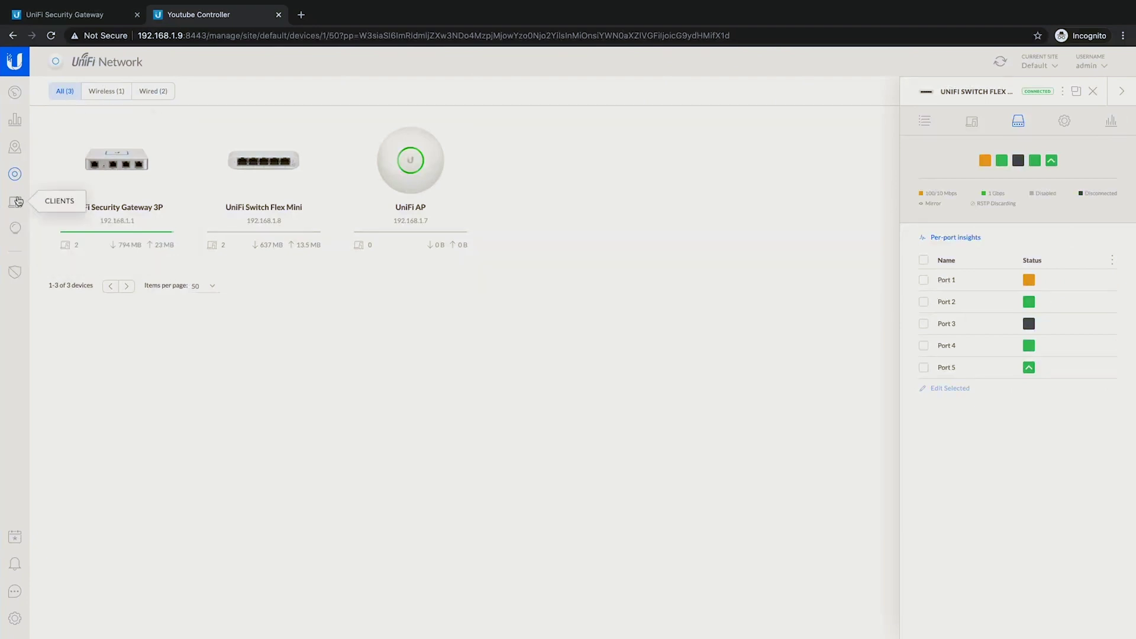
pyautogui.click(971, 128)
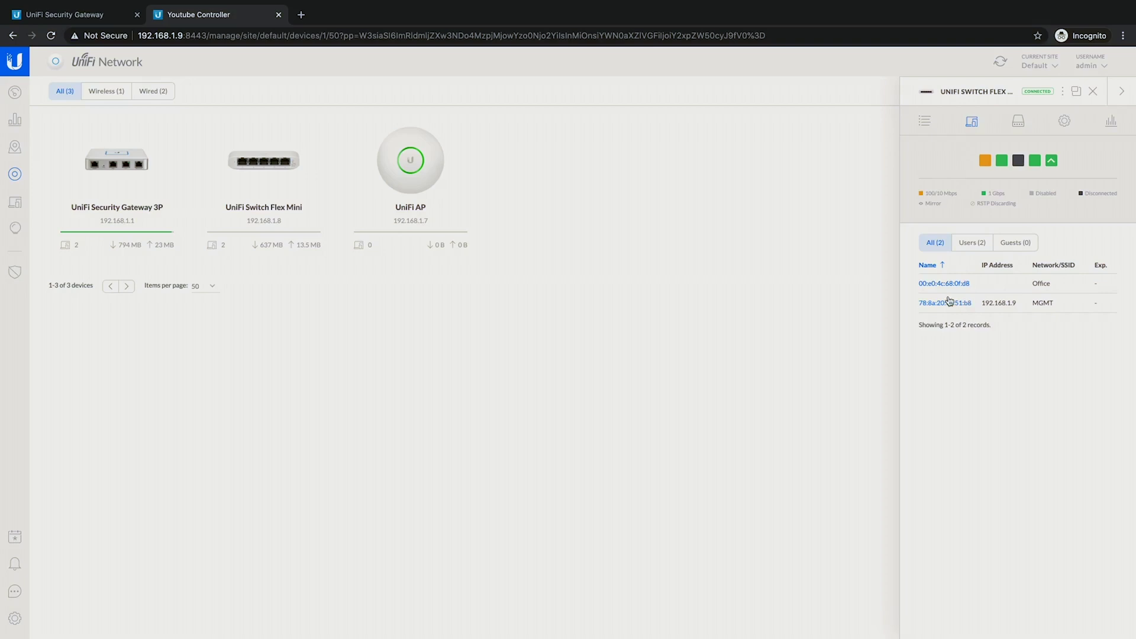
# Refresh the controller data and check the IP addresses of the two wired clients in the site's client list
pyautogui.click(999, 63)
pyautogui.click(16, 207)
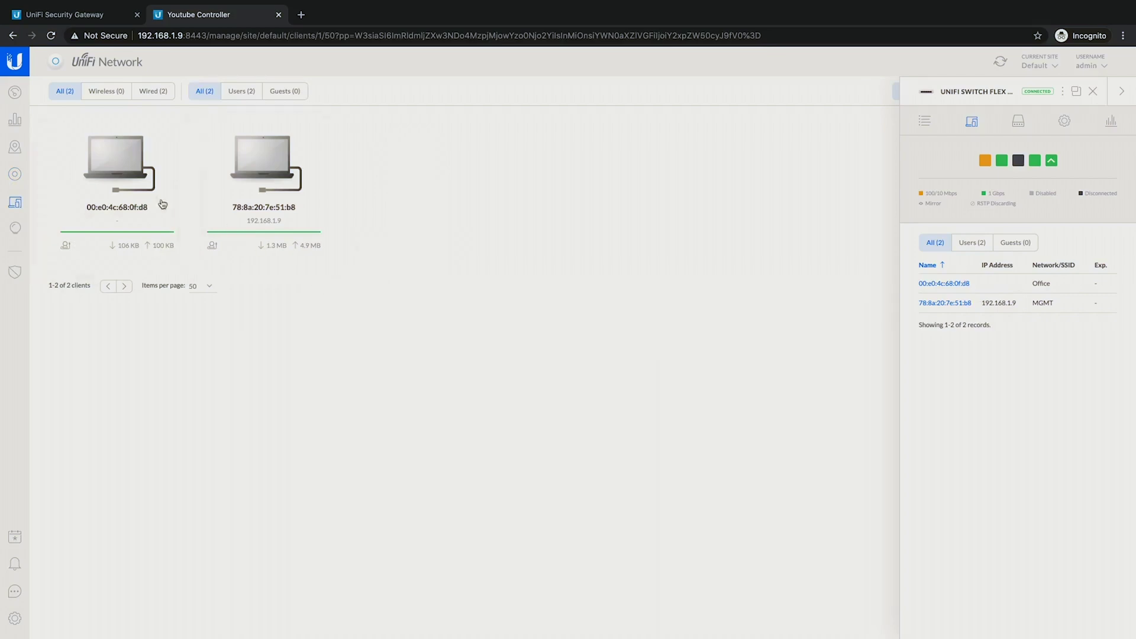
pyautogui.moveTo(130, 235)
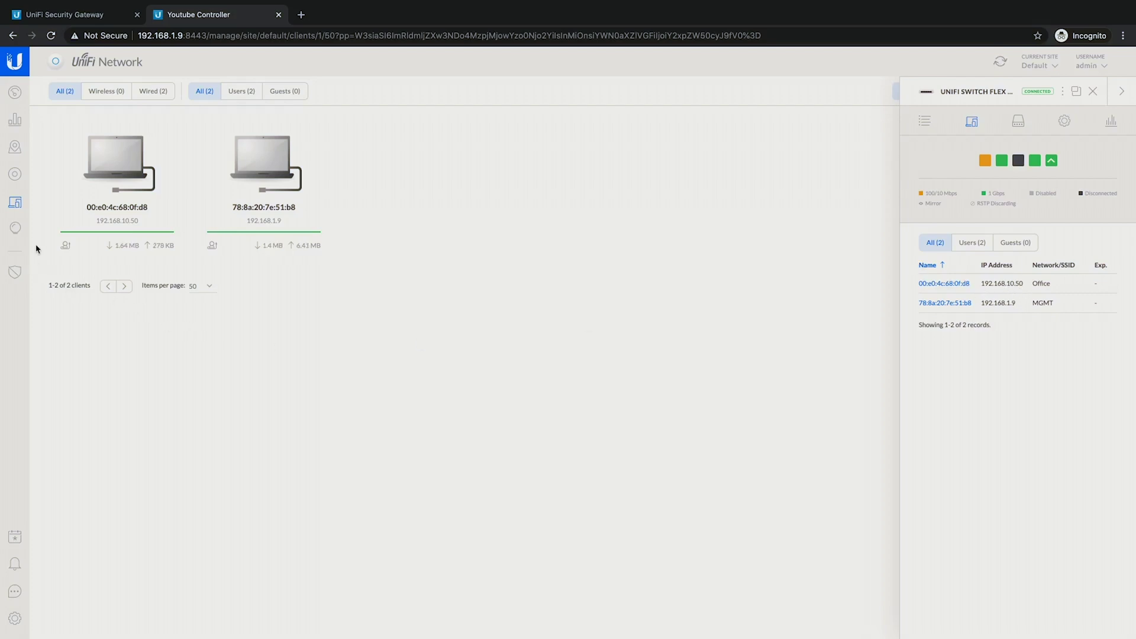
# Set the UniFi Switch Flex Mini's alias to Flex Mini A and save the change
pyautogui.click(14, 175)
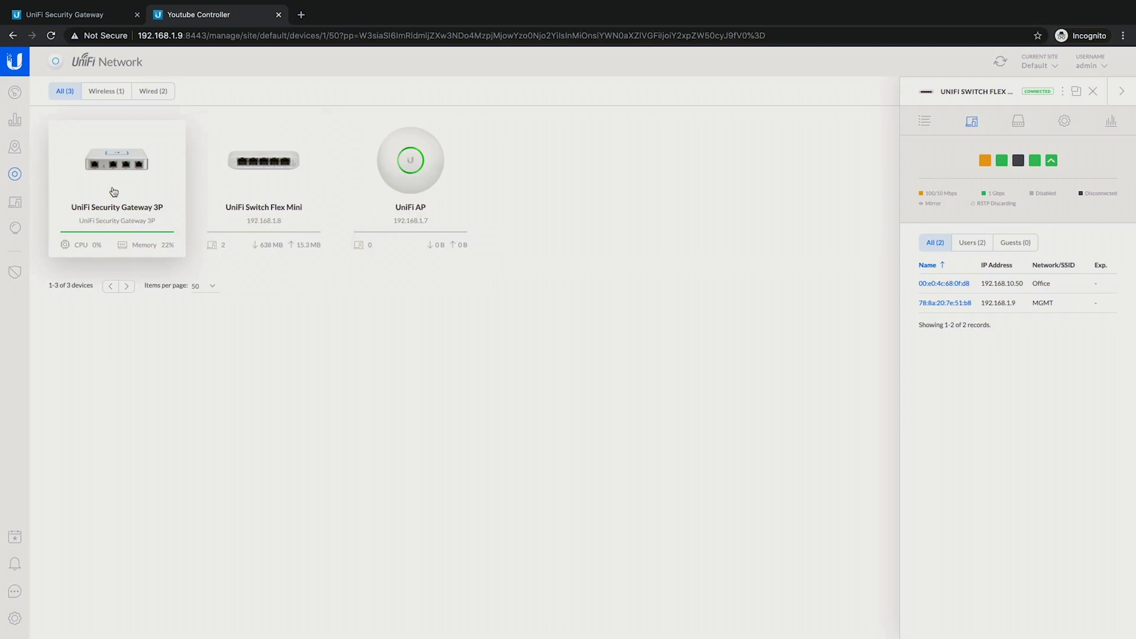
pyautogui.click(1064, 121)
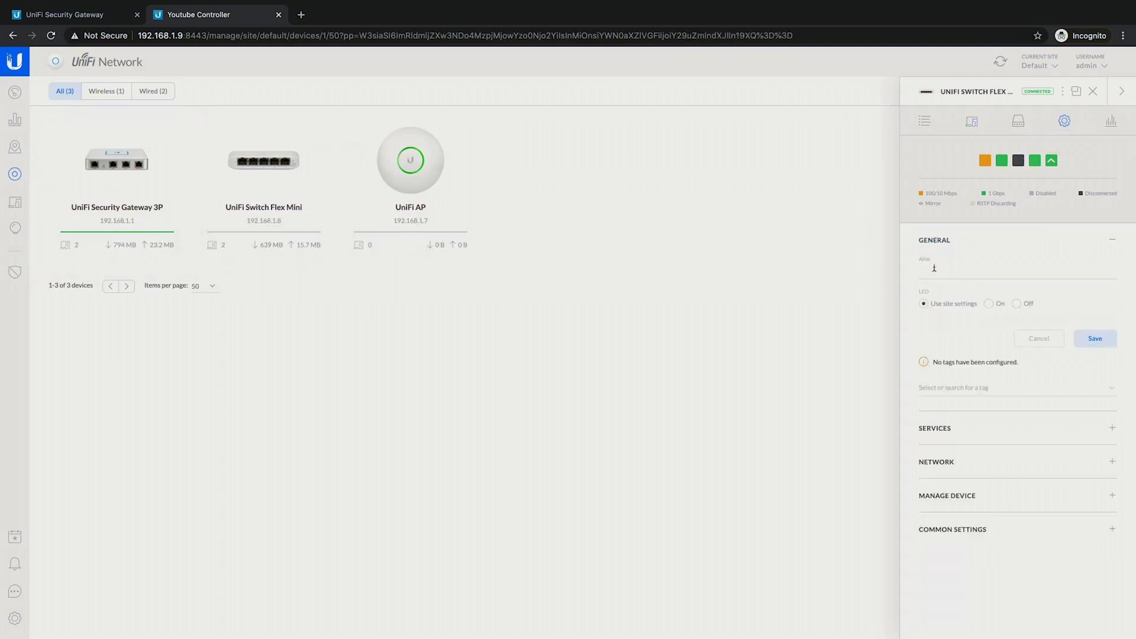
pyautogui.click(932, 267)
pyautogui.write('Flex Mini A')
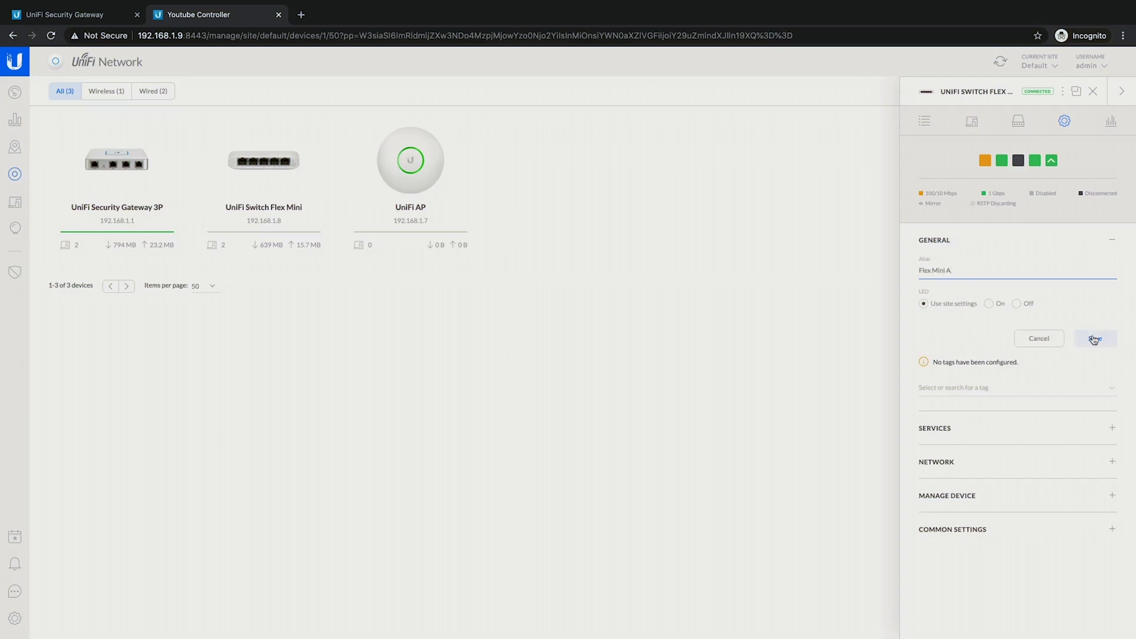
pyautogui.click(1095, 338)
# Set the UniFi AP's alias to WIFI Upstairs and save the change
pyautogui.click(439, 186)
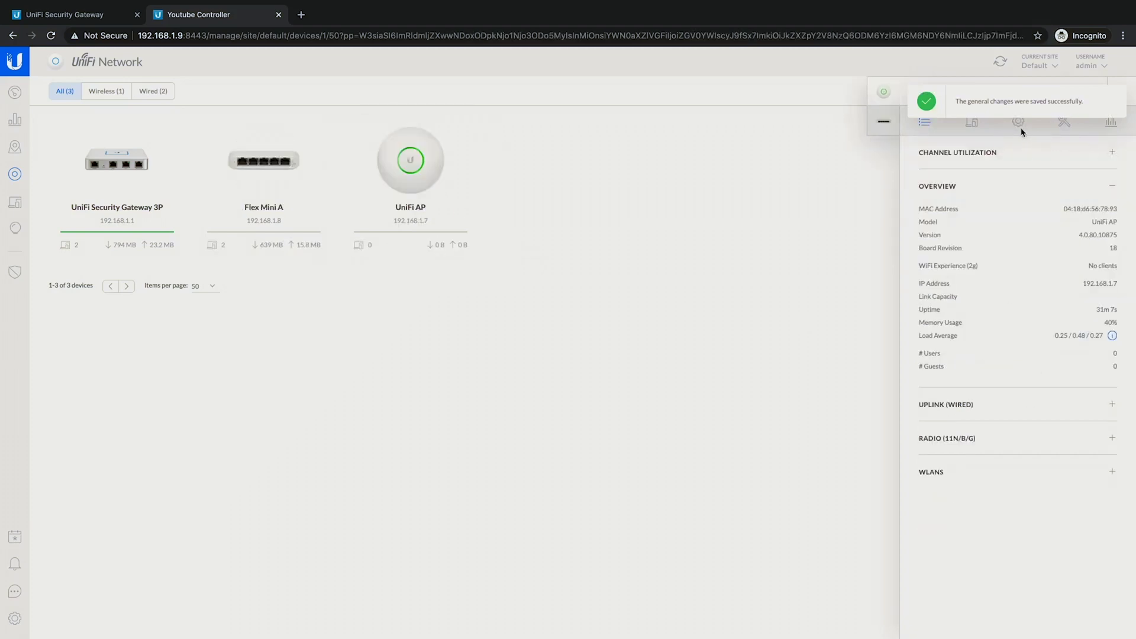
pyautogui.click(1018, 123)
pyautogui.click(933, 187)
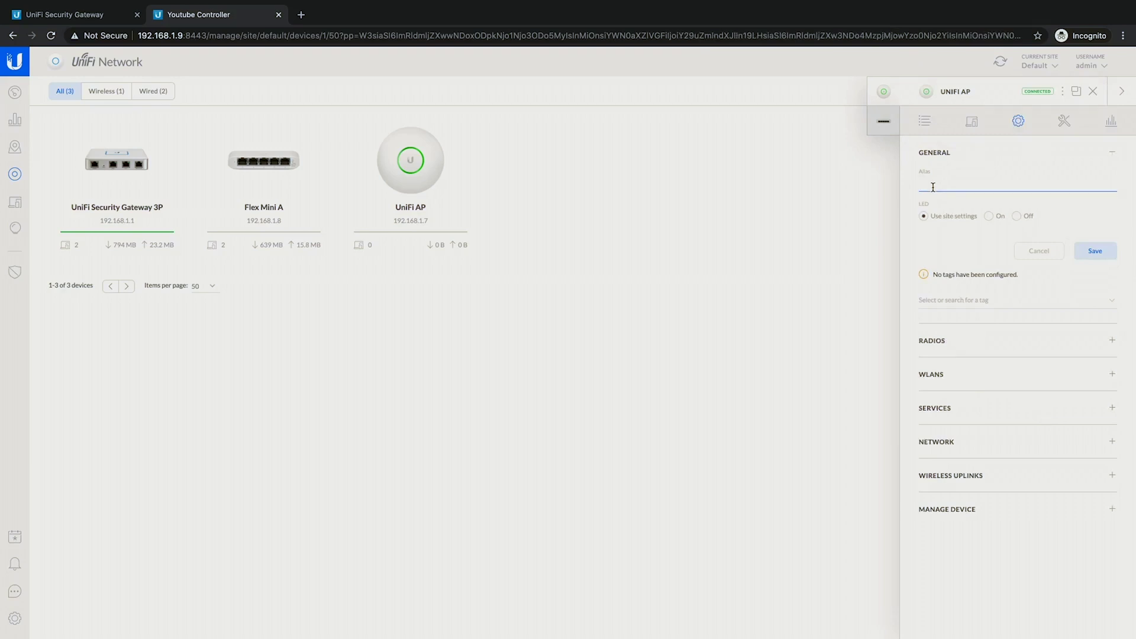
pyautogui.write('WIFI Upstair')
pyautogui.press('Return')
pyautogui.write('stairs')
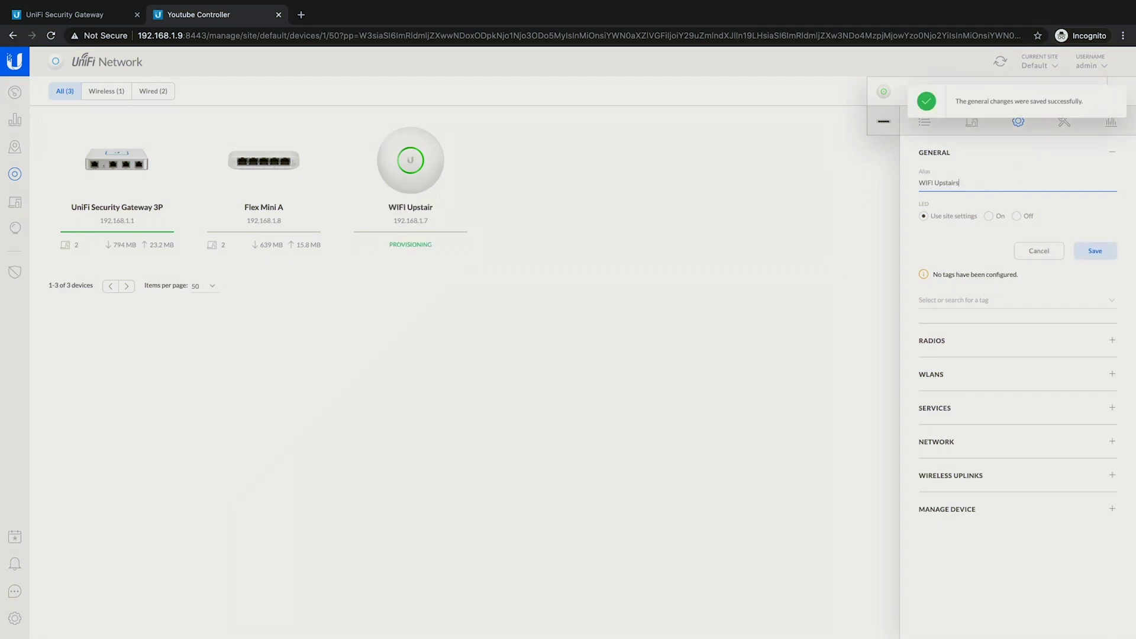
pyautogui.click(1095, 250)
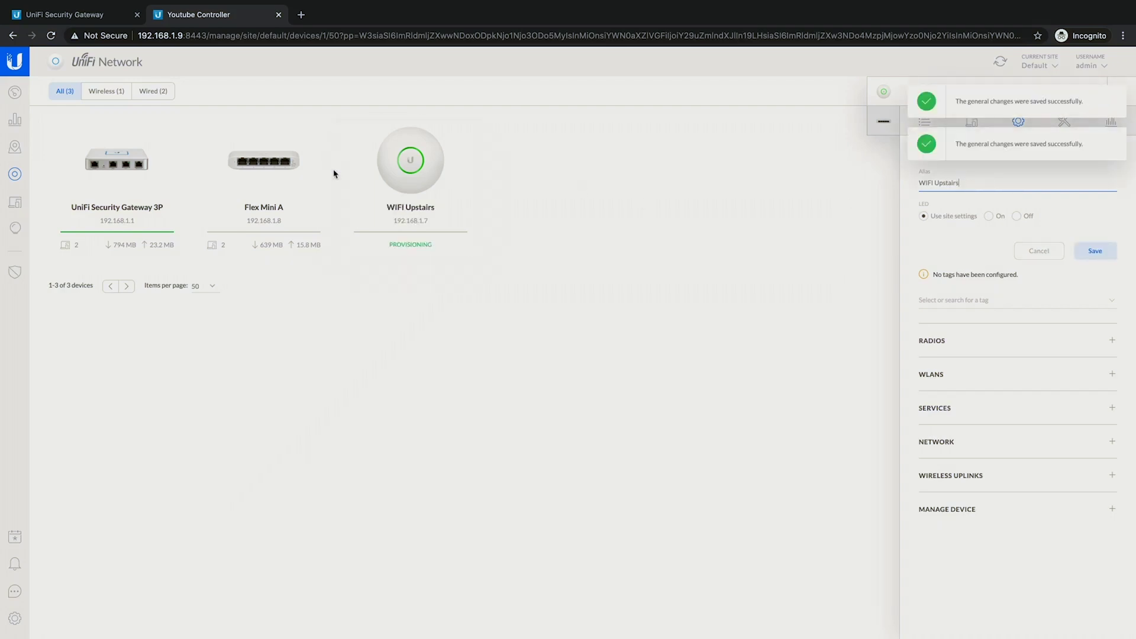
# Set the UniFi Security Gateway 3P's alias to USG-FIRE, save it, and close the gateway's and access point's detail views
pyautogui.click(116, 167)
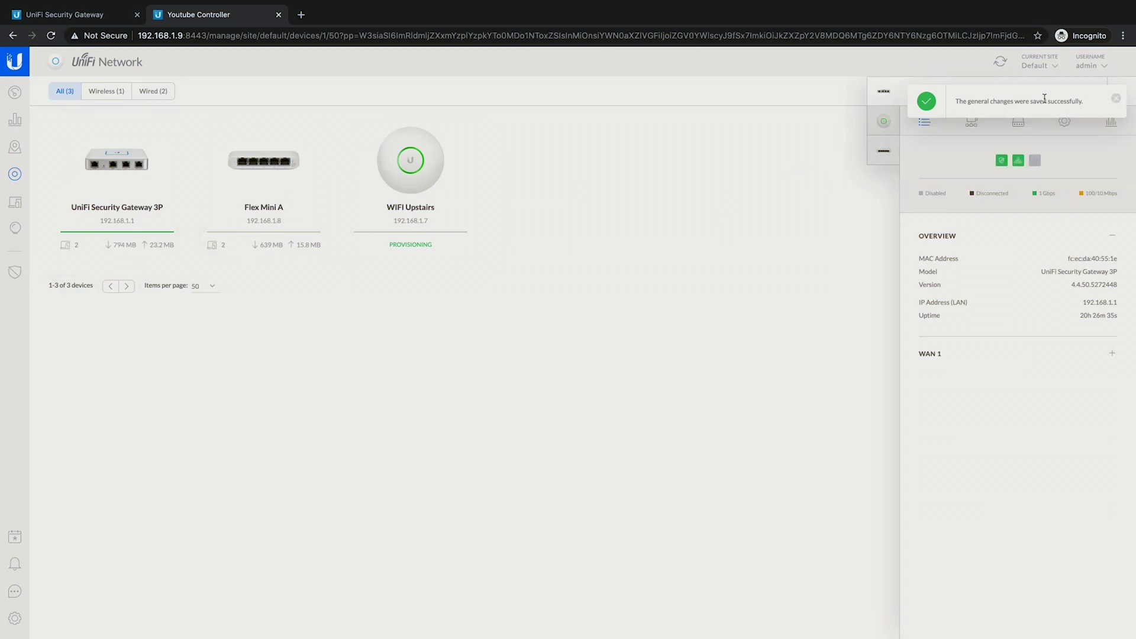
pyautogui.click(1064, 120)
pyautogui.click(952, 267)
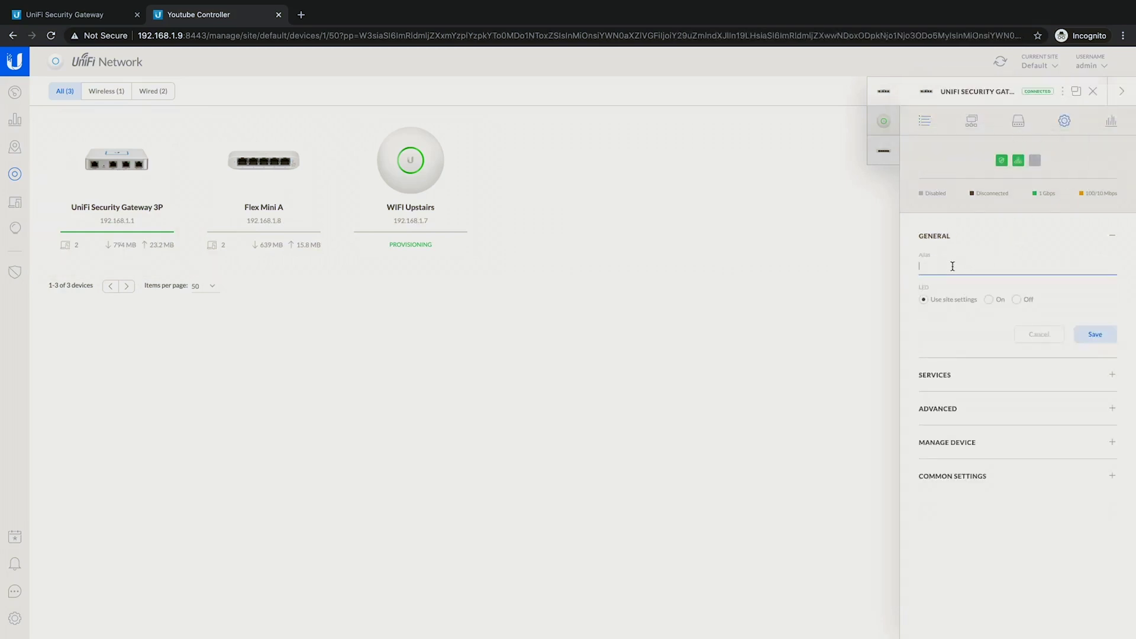
pyautogui.write('USG-FIRE')
pyautogui.click(1095, 335)
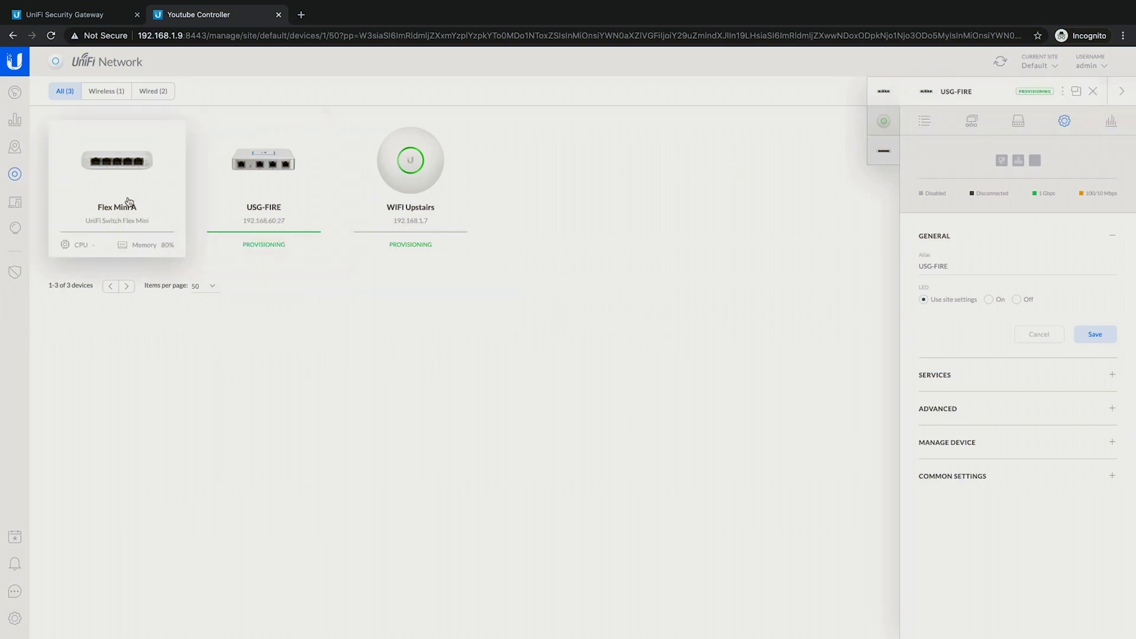
pyautogui.click(1109, 96)
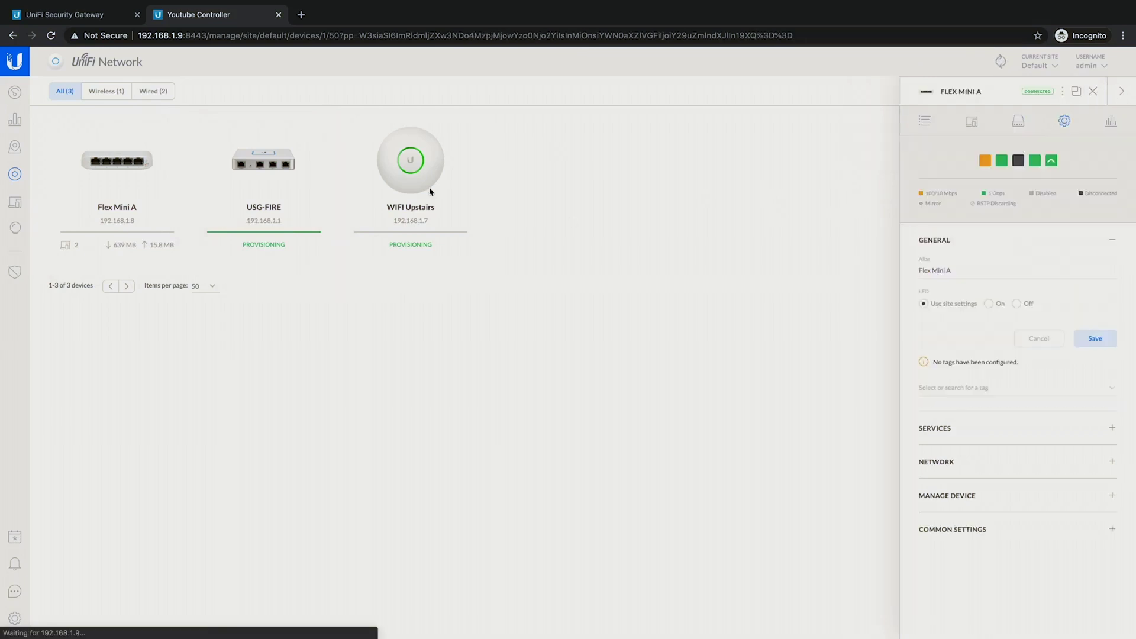
pyautogui.click(1121, 92)
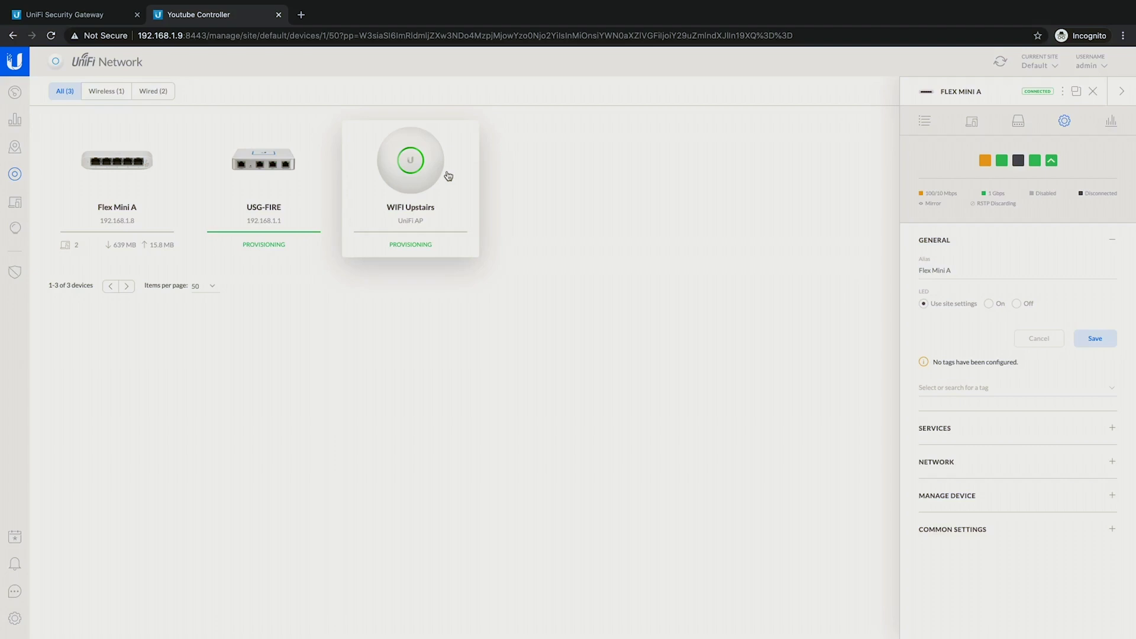
# Switch the controller settings to Classic Mode, set the site name to Youtube, and apply the changes
pyautogui.click(14, 618)
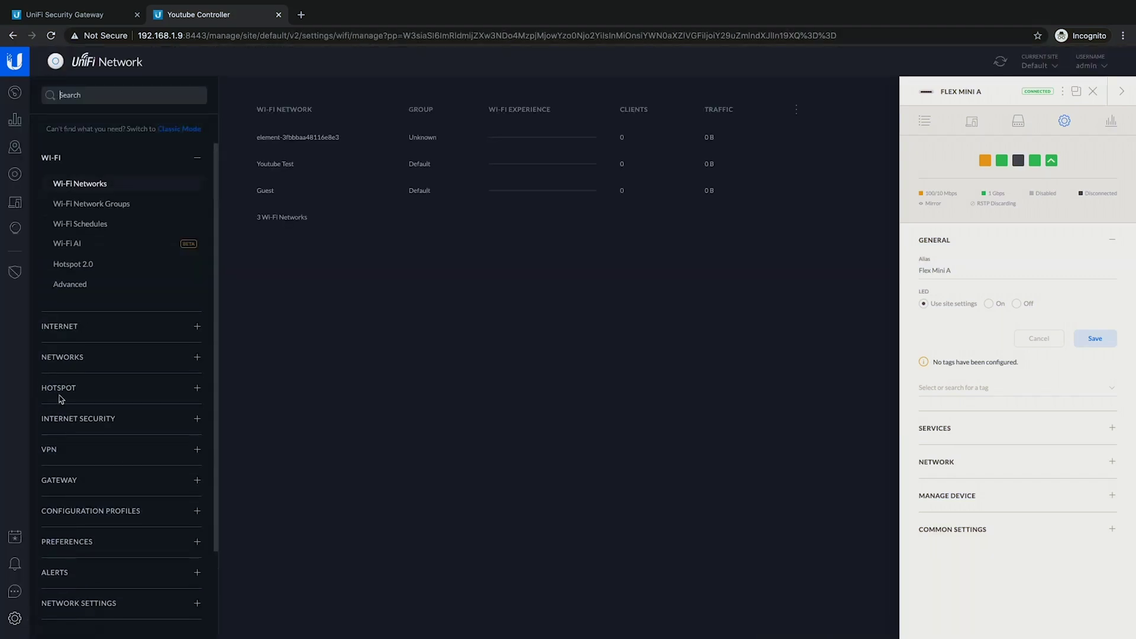
pyautogui.click(187, 130)
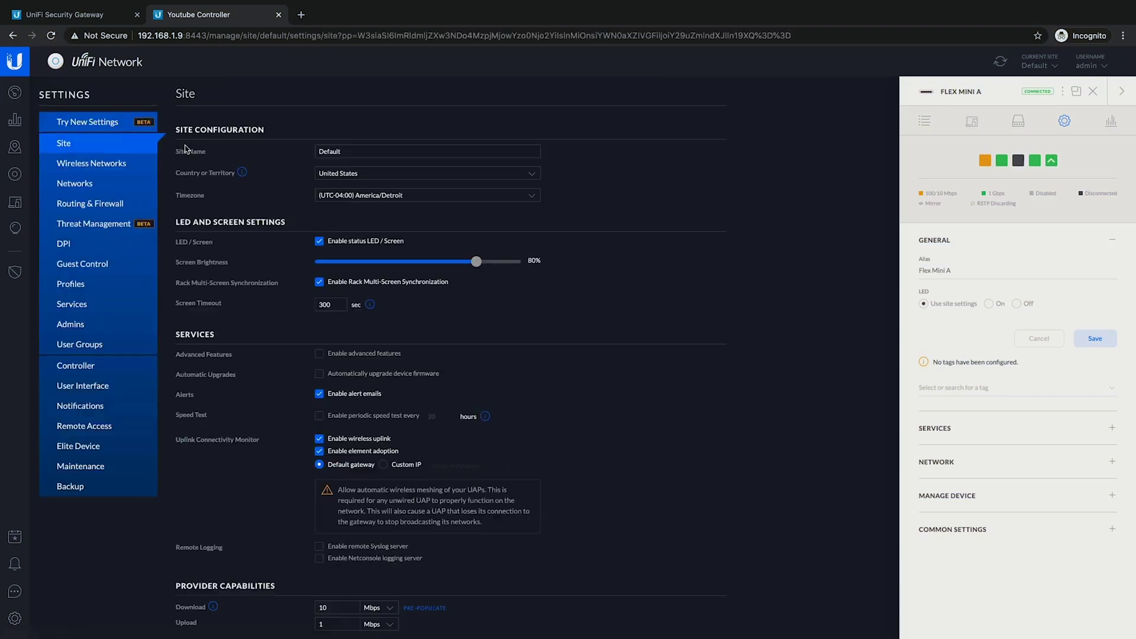
pyautogui.doubleClick(335, 152)
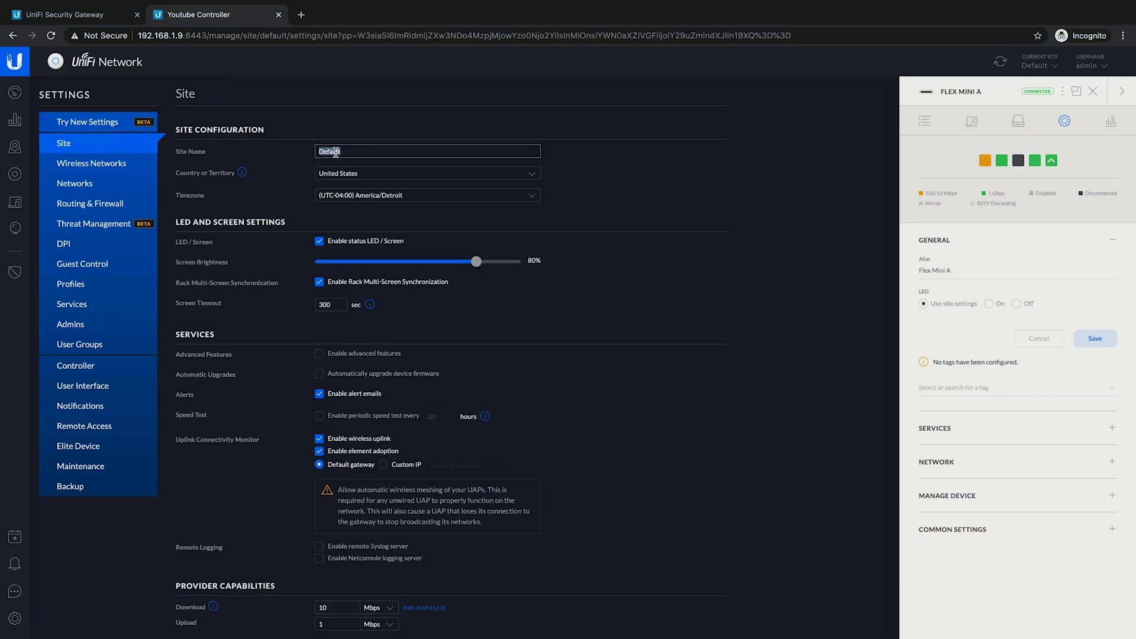
pyautogui.write('Youtube')
pyautogui.scroll(-3, 433, 164)
pyautogui.click(219, 623)
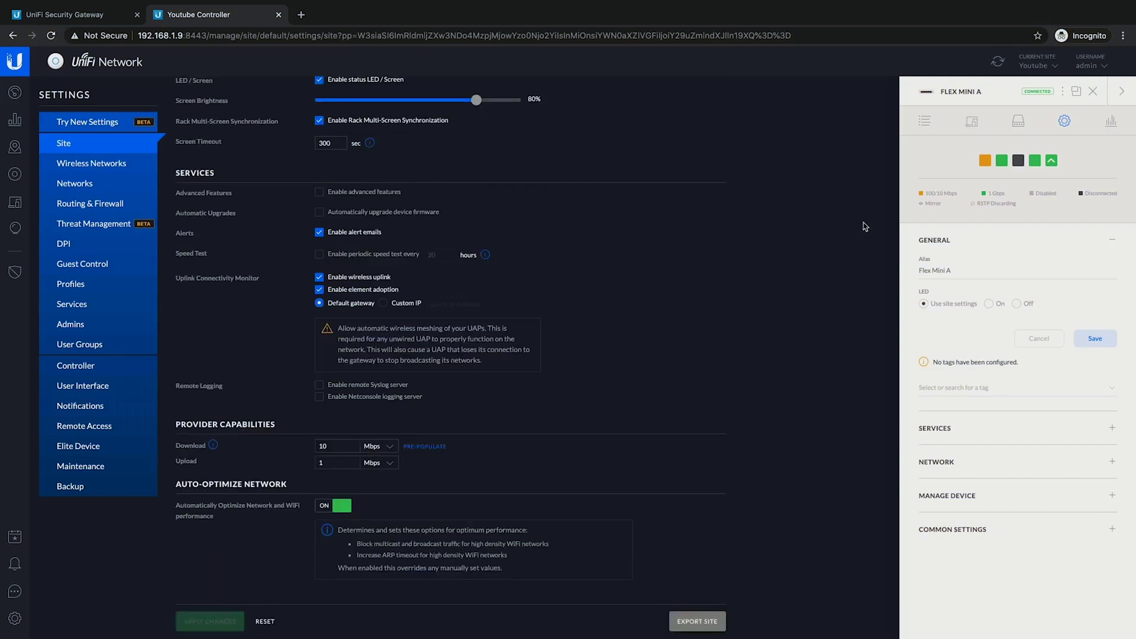
# Check the current site's name and the available site options, and return to the site configuration settings
pyautogui.click(1045, 69)
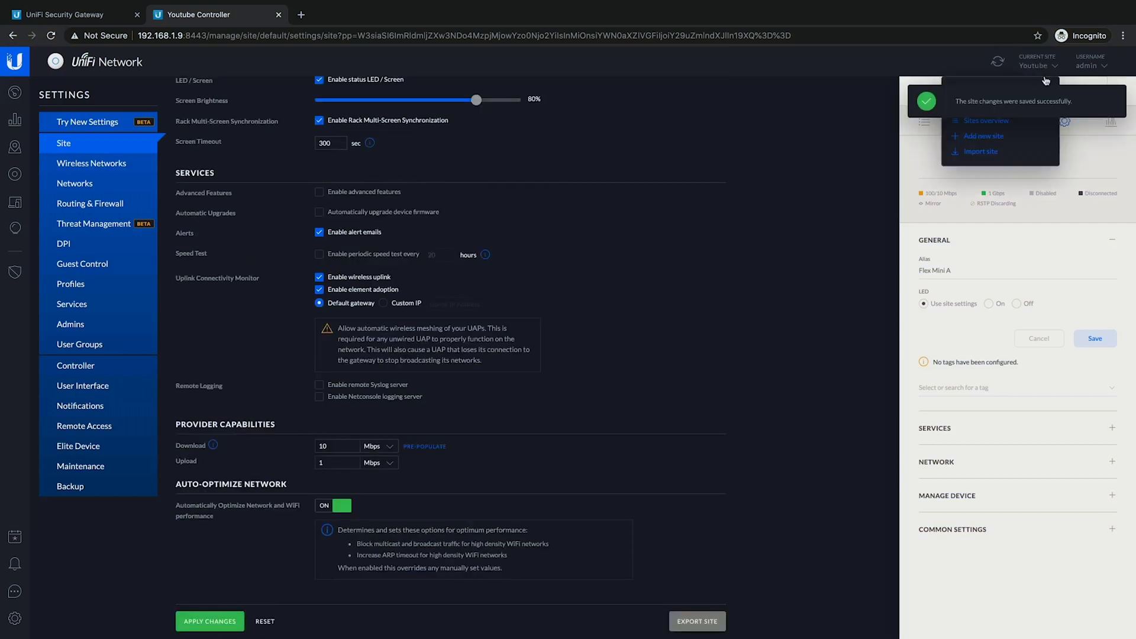
pyautogui.click(1076, 119)
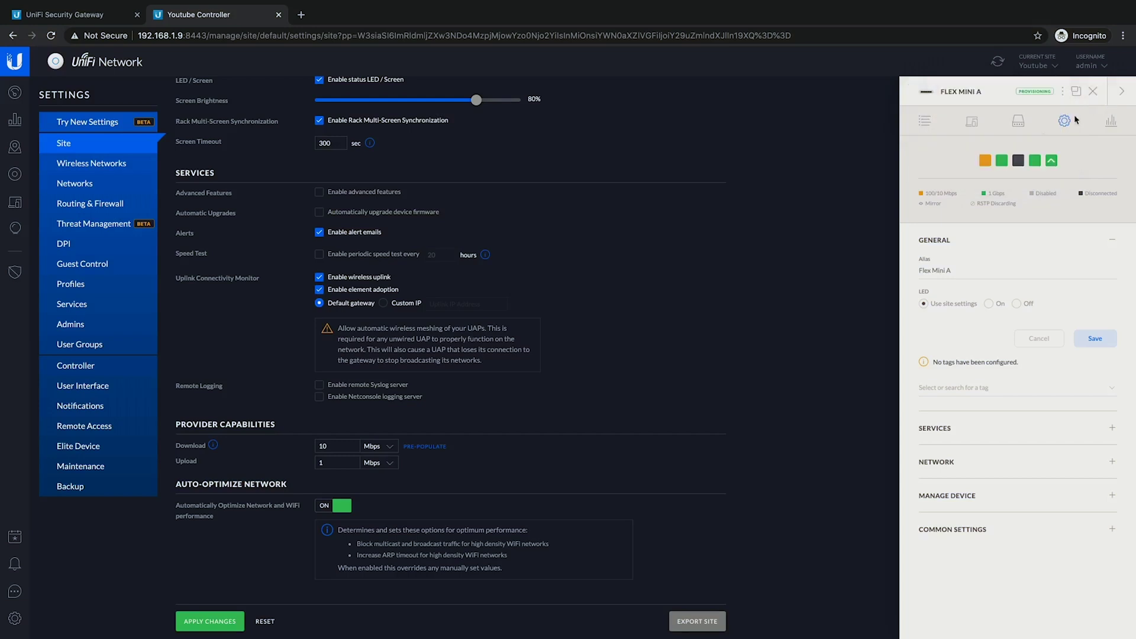
pyautogui.click(1054, 67)
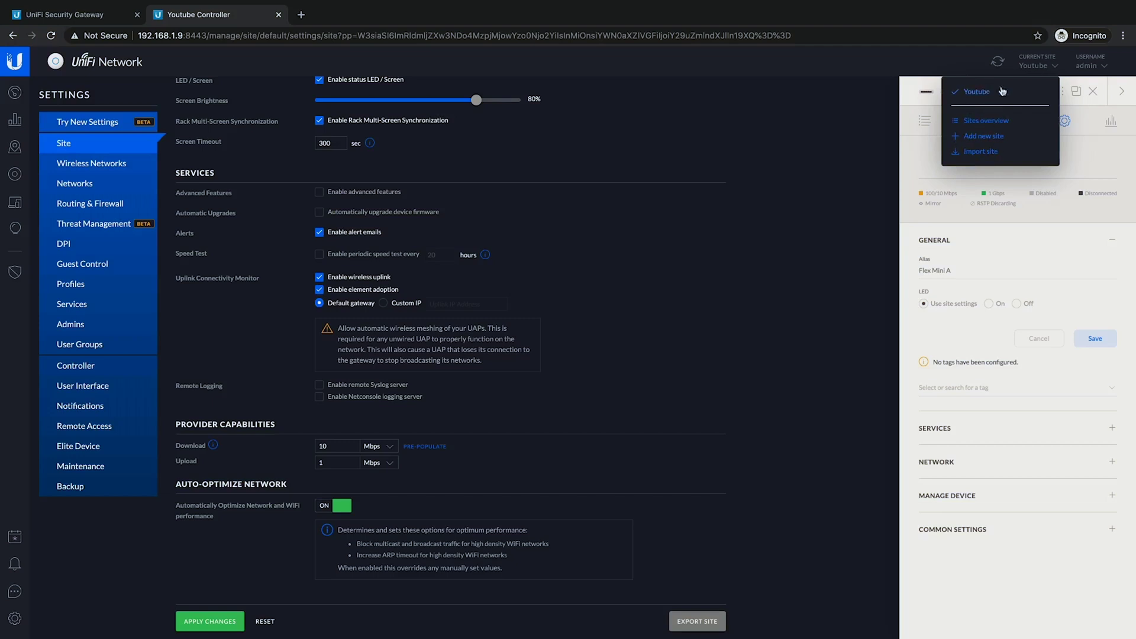
pyautogui.click(822, 133)
pyautogui.scroll(3, 651, 161)
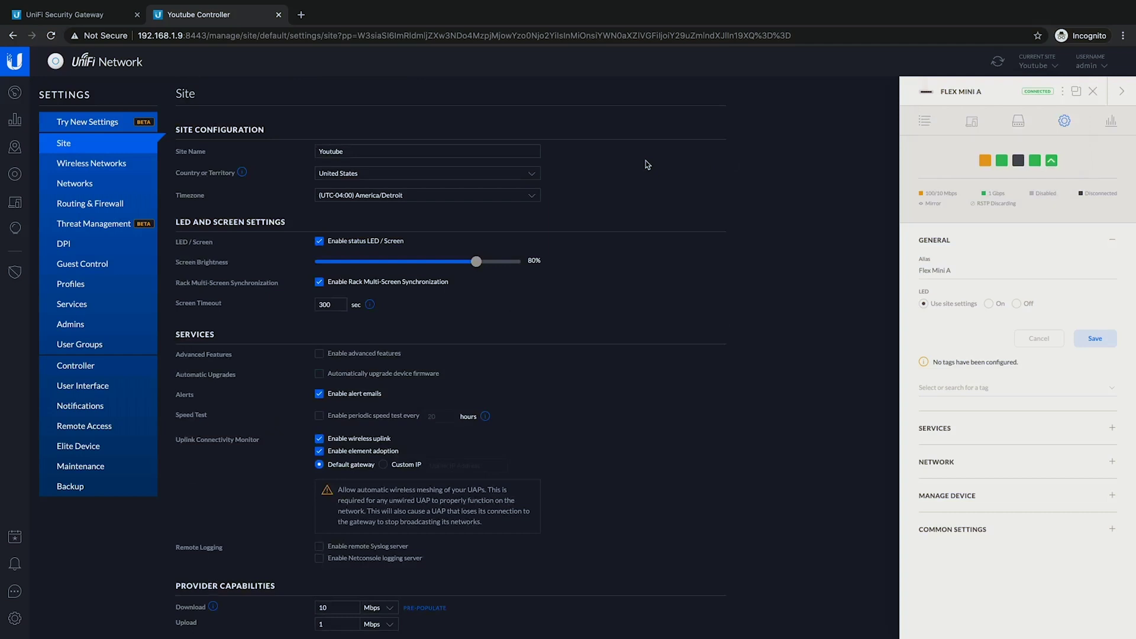